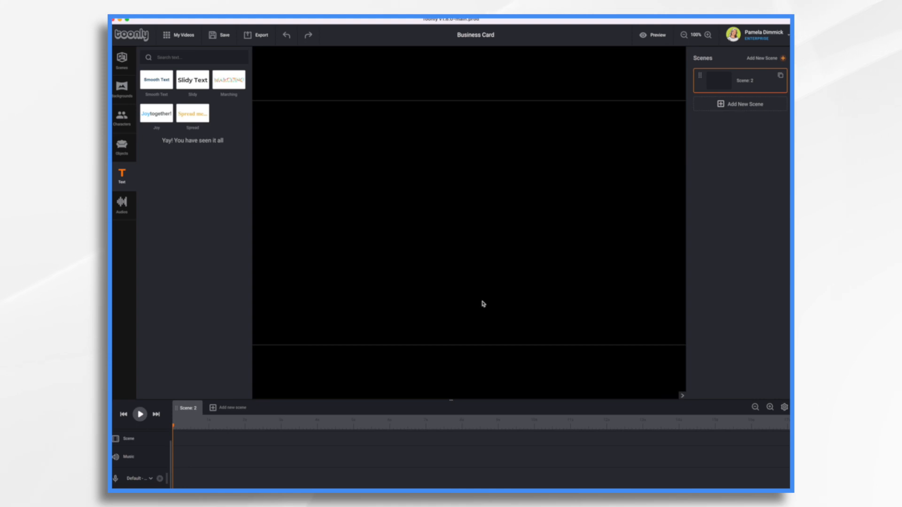
# Upload Headshot.png and ACME PACKAGING LOGO.png from the Week 8 folder as new objects
pyautogui.click(121, 86)
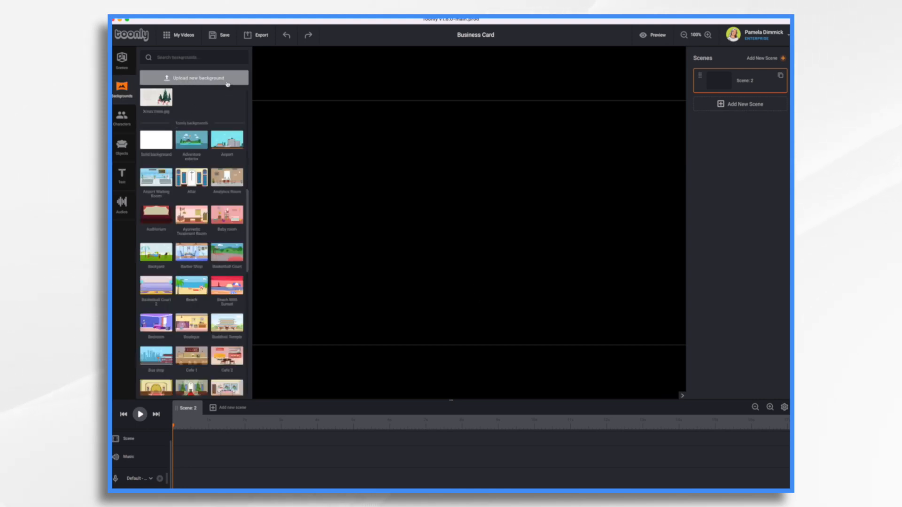
pyautogui.click(121, 150)
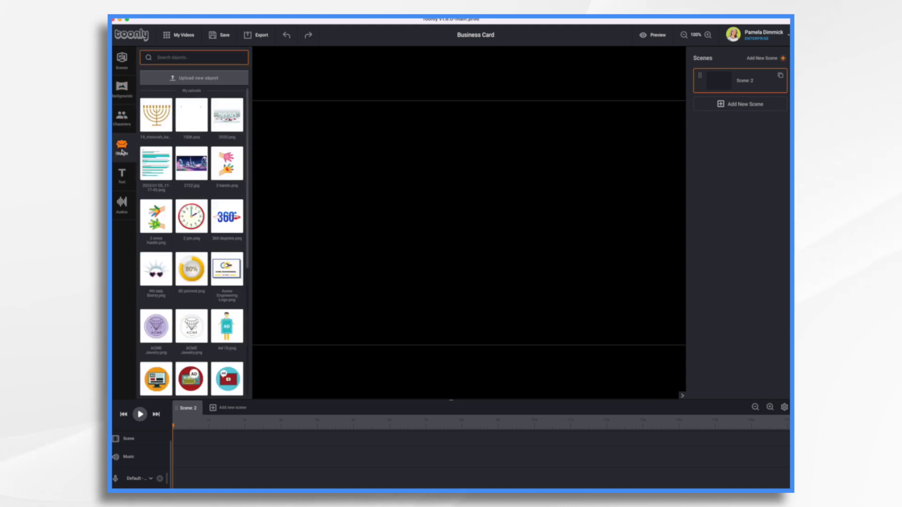
pyautogui.press('super+Tab')
pyautogui.press('super+Tab')
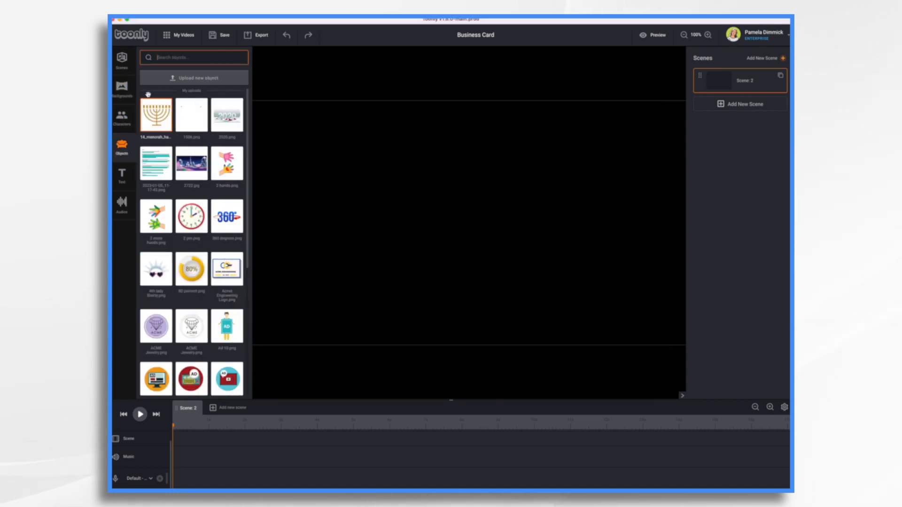
pyautogui.click(185, 79)
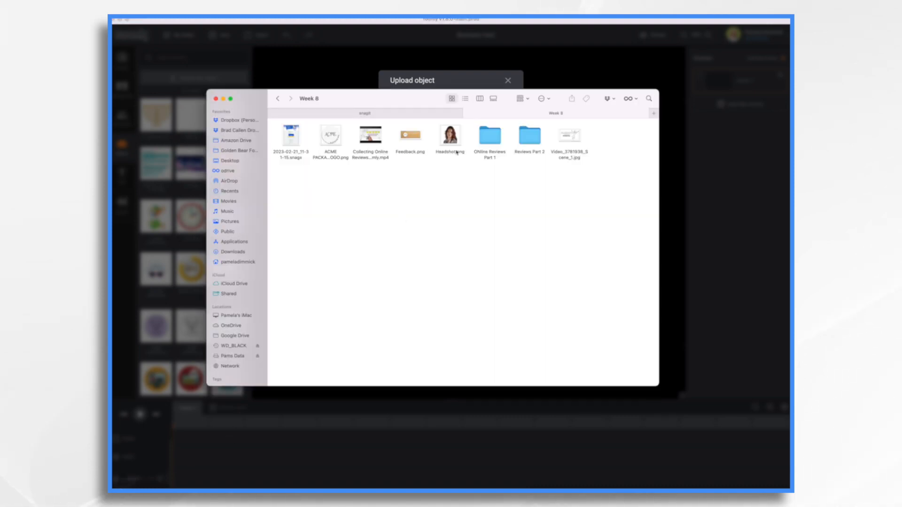
pyautogui.click(450, 139)
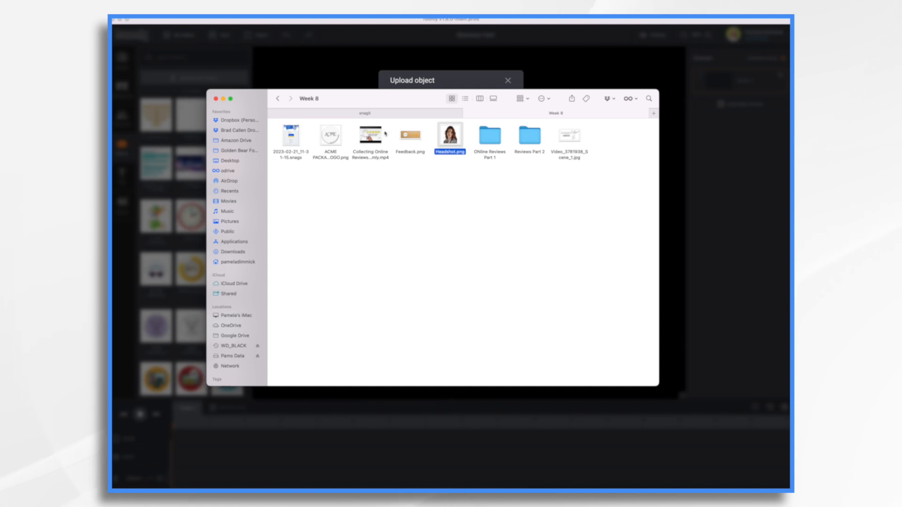
pyautogui.keyDown('super'); pyautogui.click(329, 137); pyautogui.keyUp('super')
pyautogui.moveTo(329, 137); pyautogui.dragTo(425, 125)
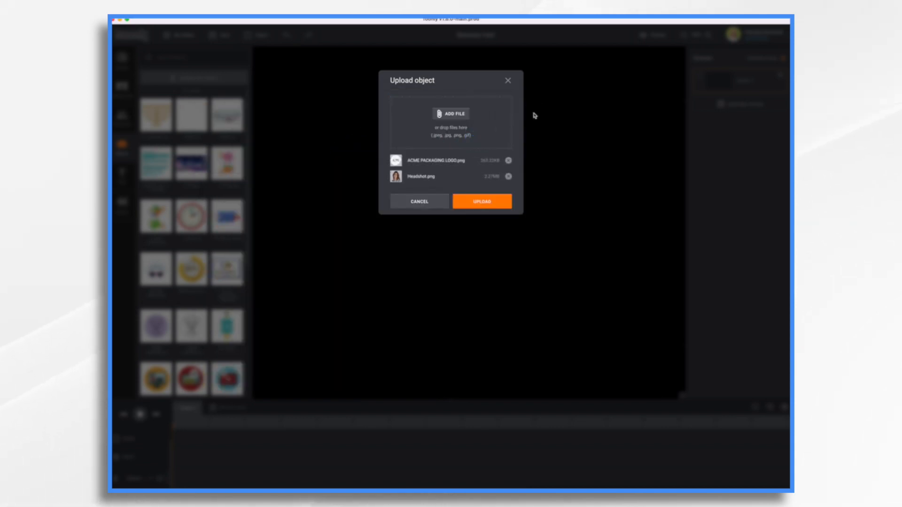
pyautogui.click(470, 202)
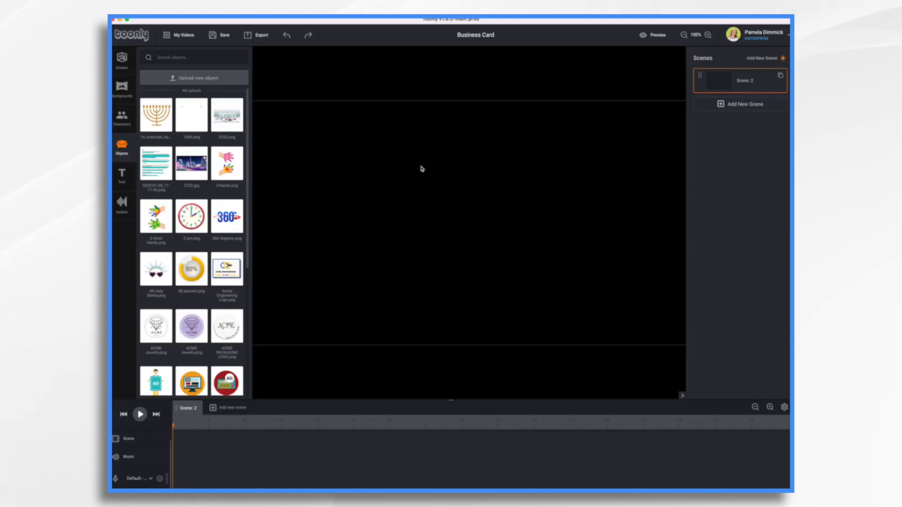
# Search the objects for "head" and "logo", adding Headshot.png and ACME PACKAGING LOGO.png to the scene
pyautogui.write('head')
pyautogui.click(202, 181)
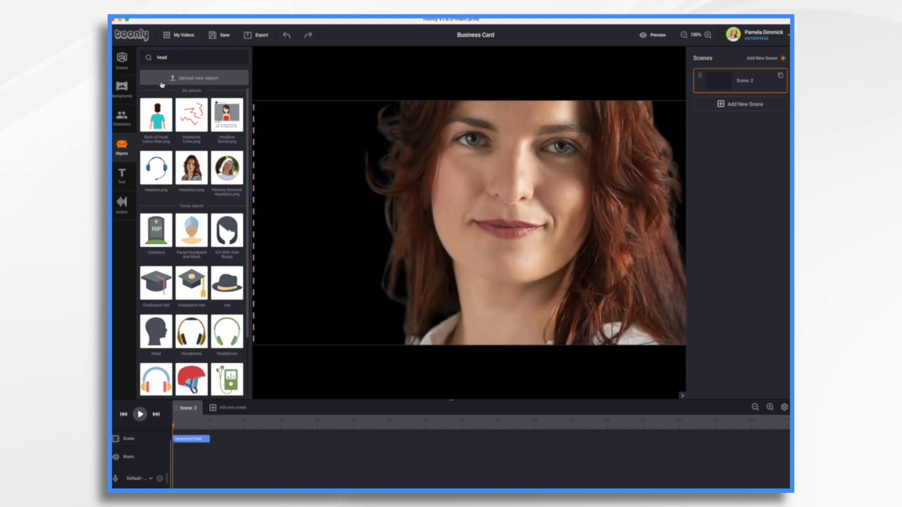
pyautogui.click(178, 60)
pyautogui.press('BackSpace')
pyautogui.press('BackSpace')
pyautogui.press('BackSpace')
pyautogui.press('BackSpace')
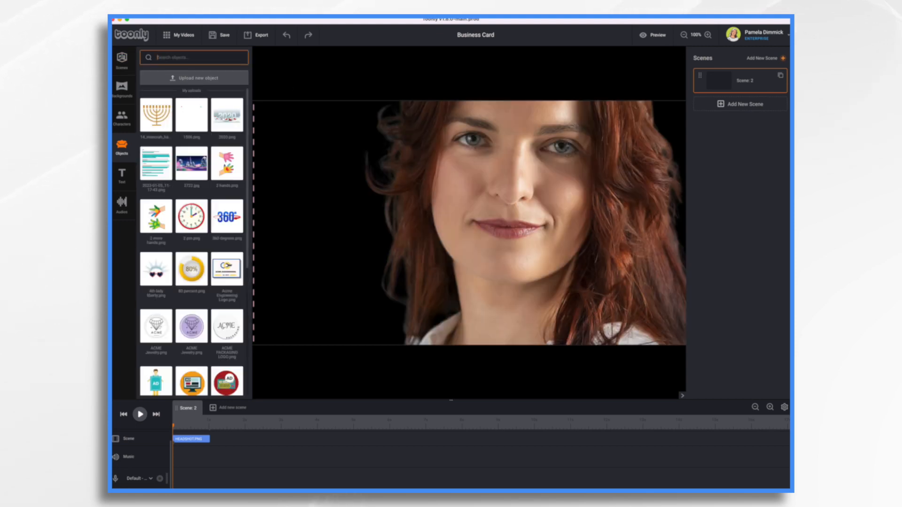
pyautogui.write('logo')
pyautogui.moveTo(191, 115); pyautogui.dragTo(352, 178)
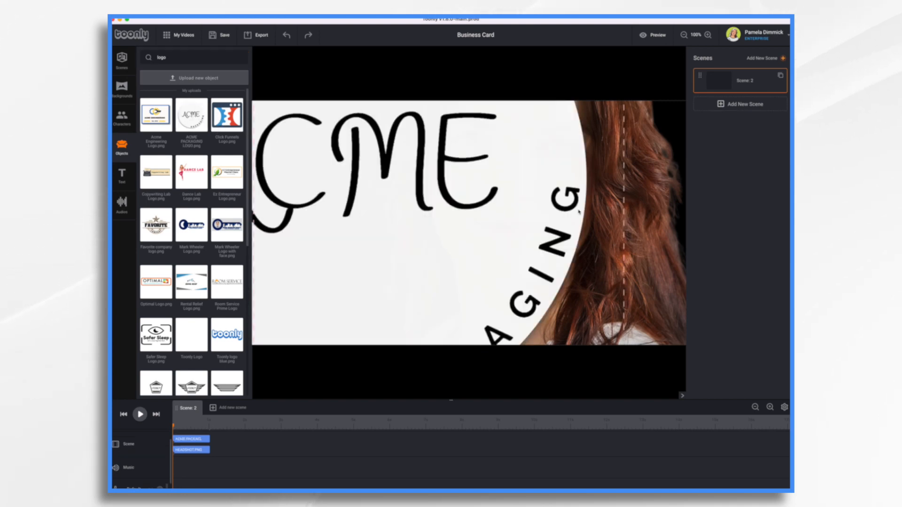
# Shrink the ACME logo and the headshot to small images and arrange them side by side, logo left of the headshot
pyautogui.click(684, 35)
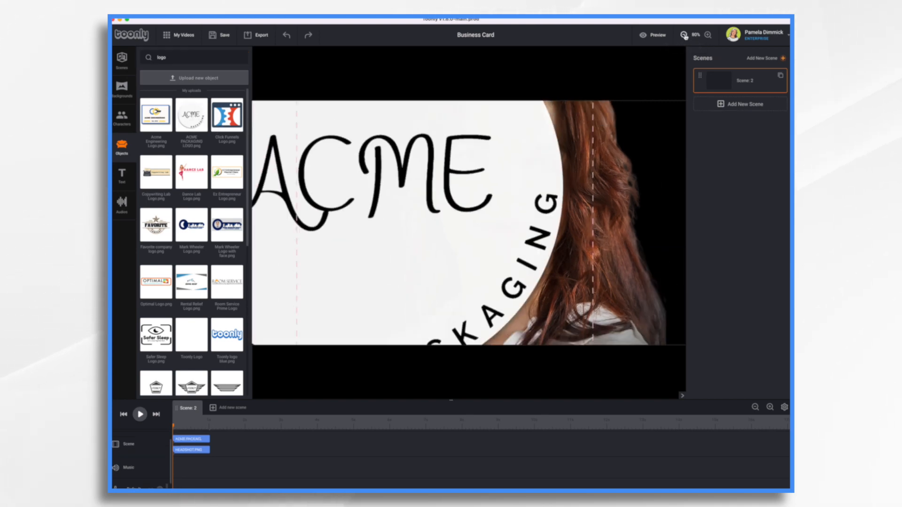
pyautogui.click(684, 35)
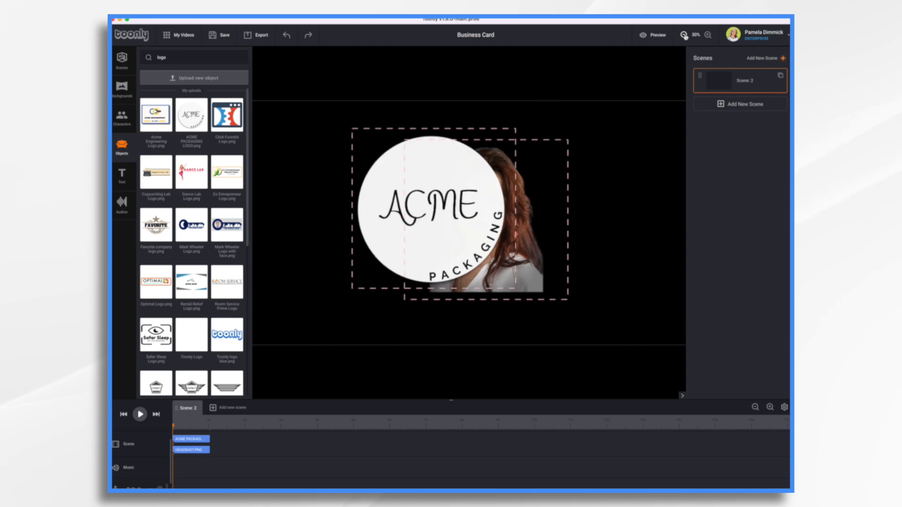
pyautogui.click(423, 244)
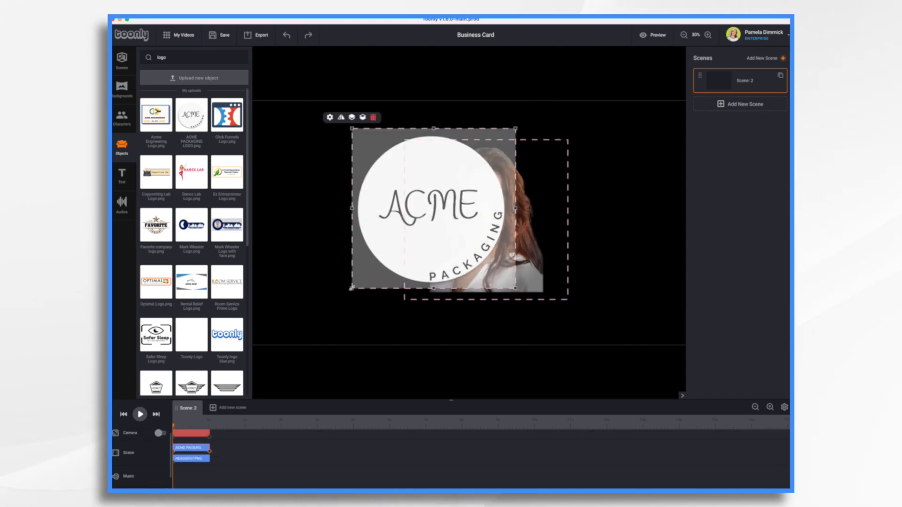
pyautogui.moveTo(351, 288); pyautogui.dragTo(508, 168)
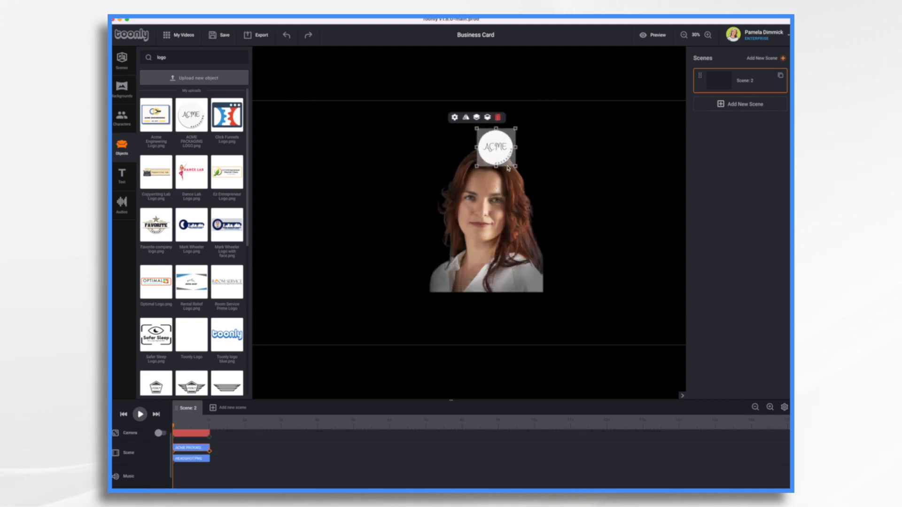
pyautogui.click(491, 243)
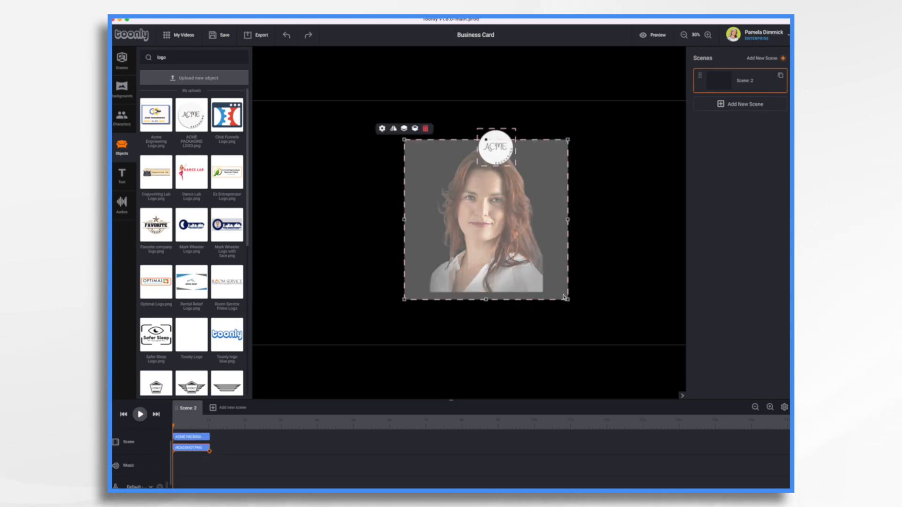
pyautogui.moveTo(568, 301); pyautogui.dragTo(439, 162)
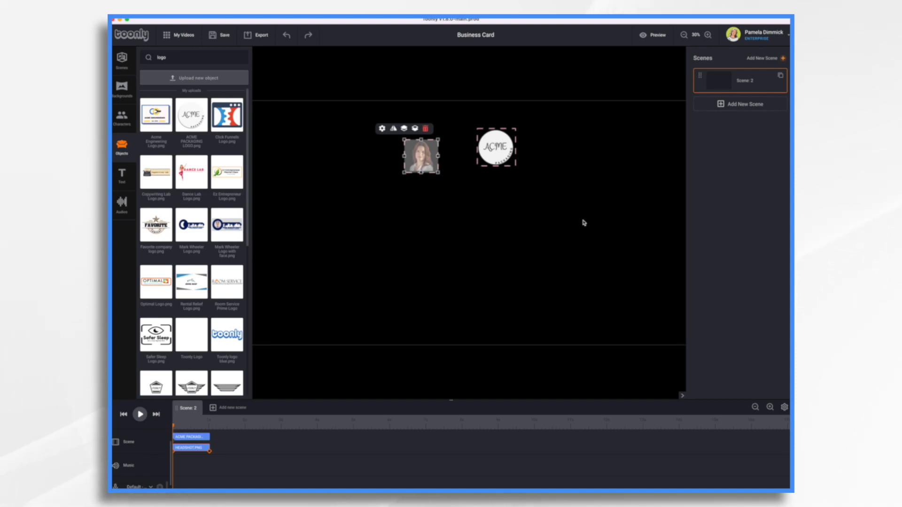
pyautogui.moveTo(498, 144)
pyautogui.mouseDown()
pyautogui.moveTo(482, 178)
pyautogui.moveTo(486, 154)
pyautogui.moveTo(412, 146)
pyautogui.moveTo(491, 147)
pyautogui.mouseUp()
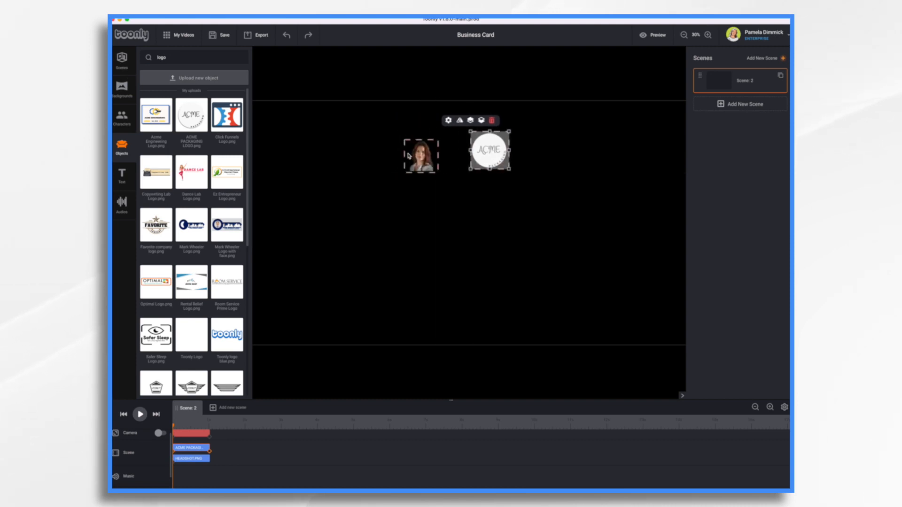
pyautogui.moveTo(427, 159)
pyautogui.mouseDown()
pyautogui.moveTo(510, 160)
pyautogui.moveTo(422, 157)
pyautogui.moveTo(437, 155)
pyautogui.mouseUp()
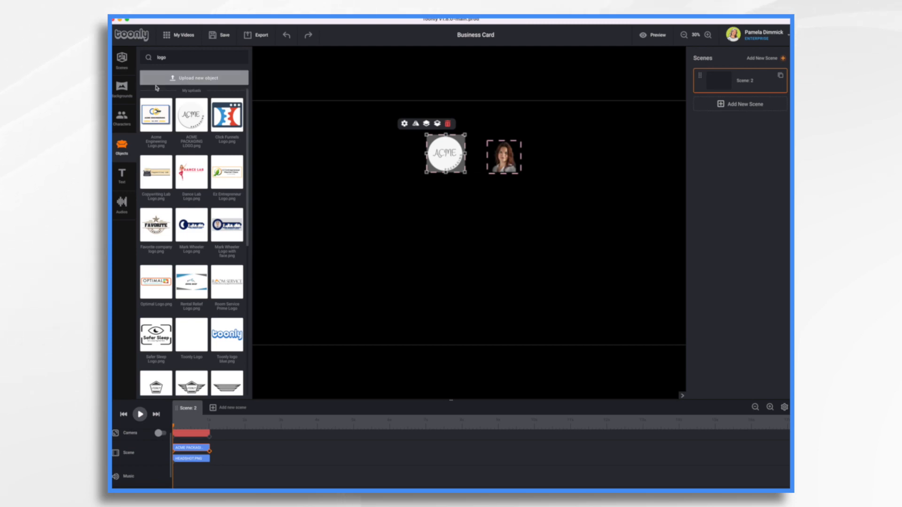
# Add the white Solid background to the scene
pyautogui.click(118, 88)
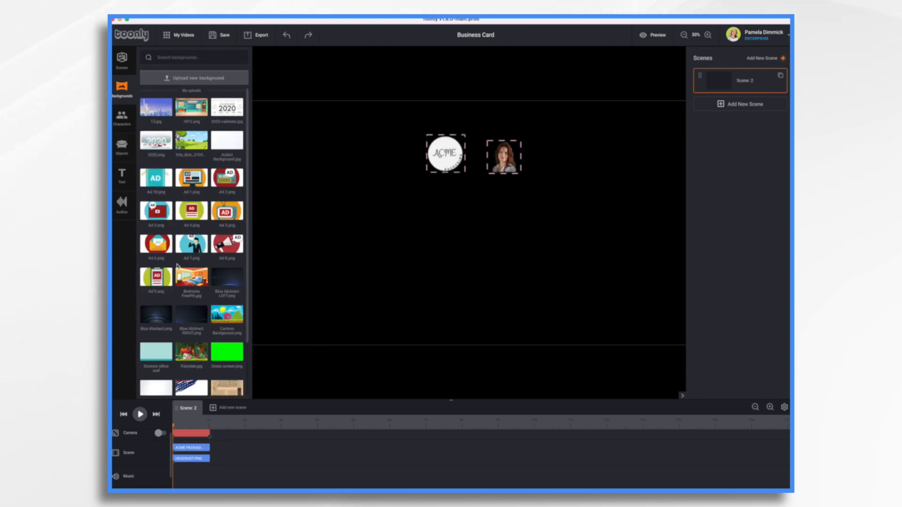
pyautogui.scroll(-5, 177, 265)
pyautogui.scroll(-6, 177, 264)
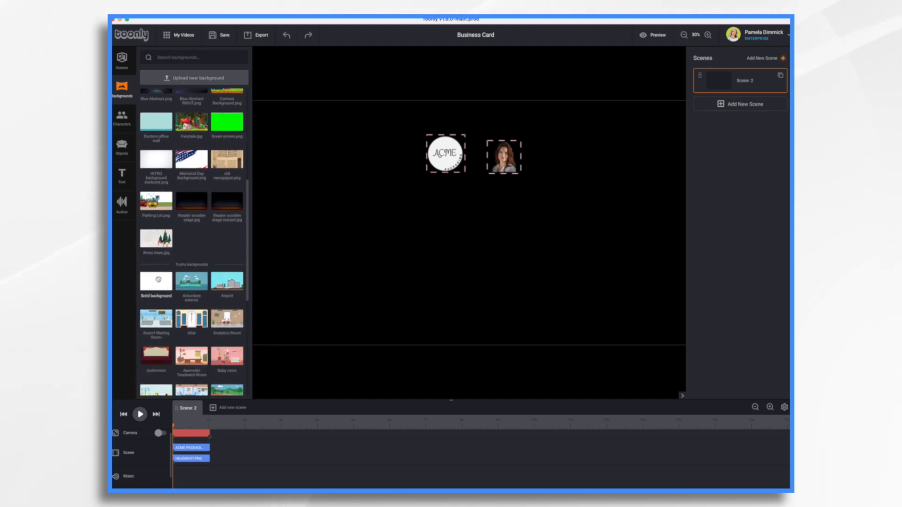
pyautogui.moveTo(158, 278); pyautogui.dragTo(410, 249)
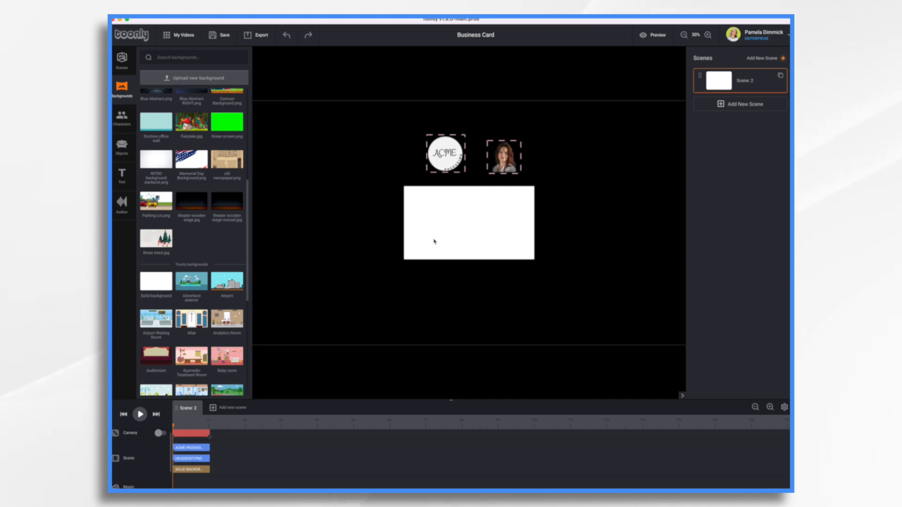
# Move both images onto the white background, with the logo in its upper-left corner and the headshot on the right side
pyautogui.moveTo(449, 154); pyautogui.dragTo(435, 219)
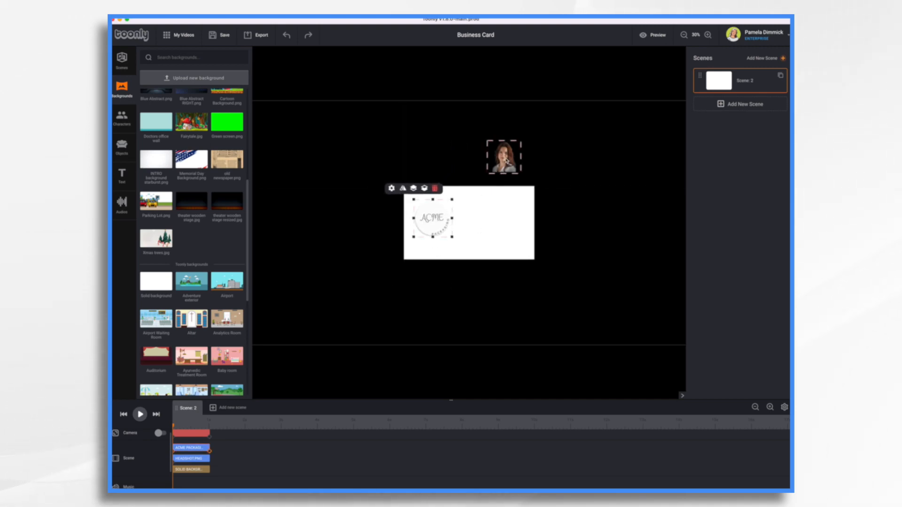
pyautogui.moveTo(506, 161); pyautogui.dragTo(511, 227)
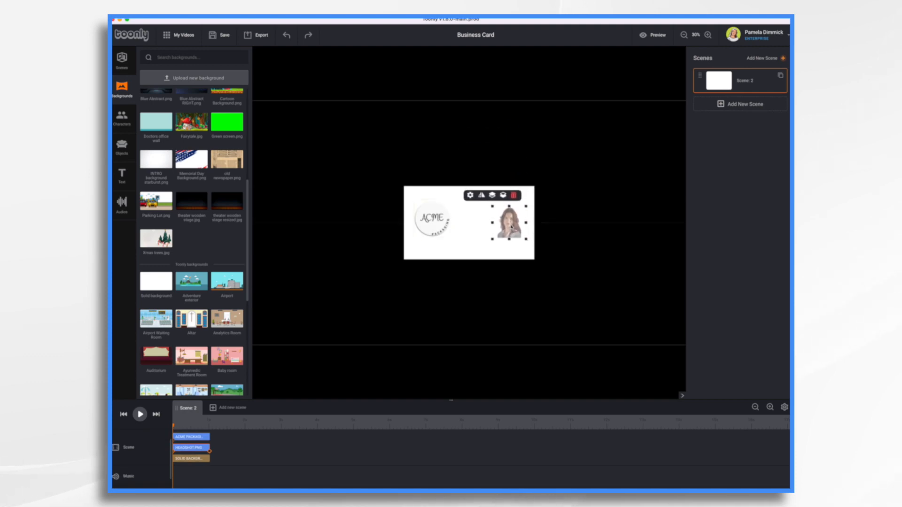
pyautogui.click(707, 36)
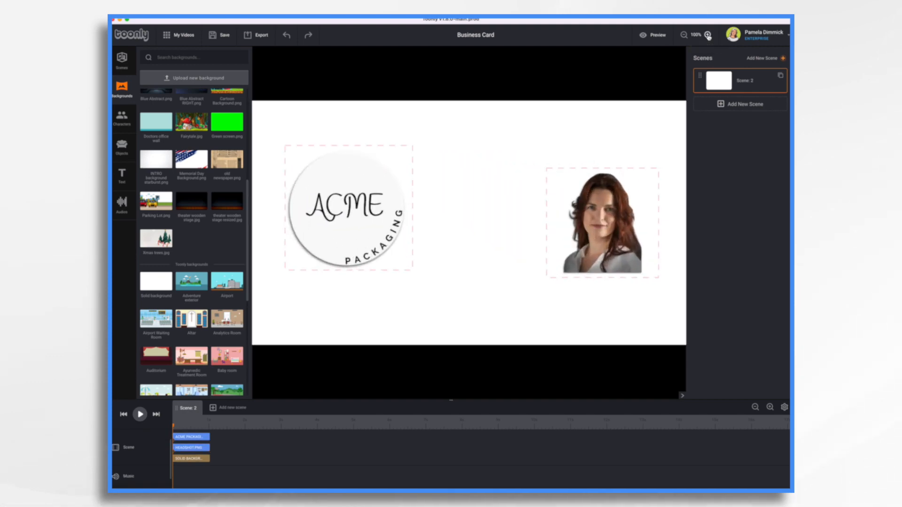
pyautogui.moveTo(341, 185); pyautogui.dragTo(331, 159)
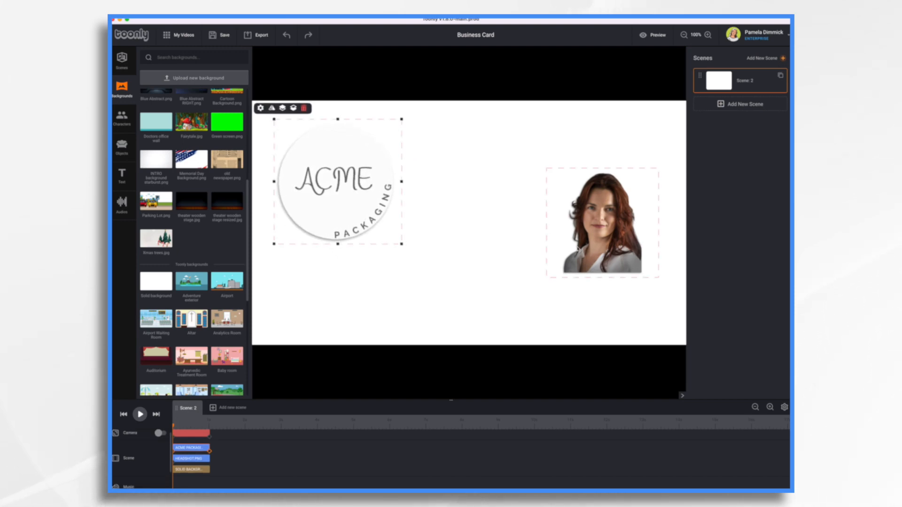
# Enlarge the headshot to fill most of the card's height and move it against the card's right edge
pyautogui.click(596, 254)
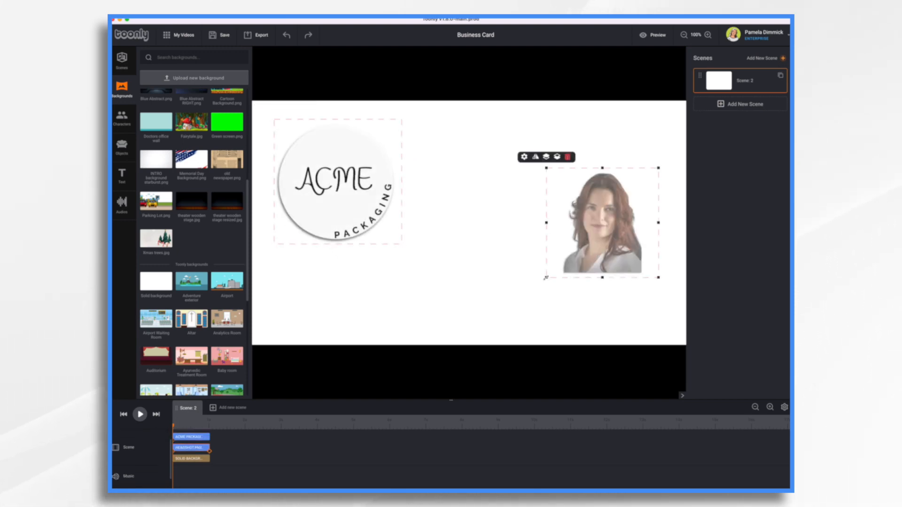
pyautogui.moveTo(546, 277); pyautogui.dragTo(478, 345)
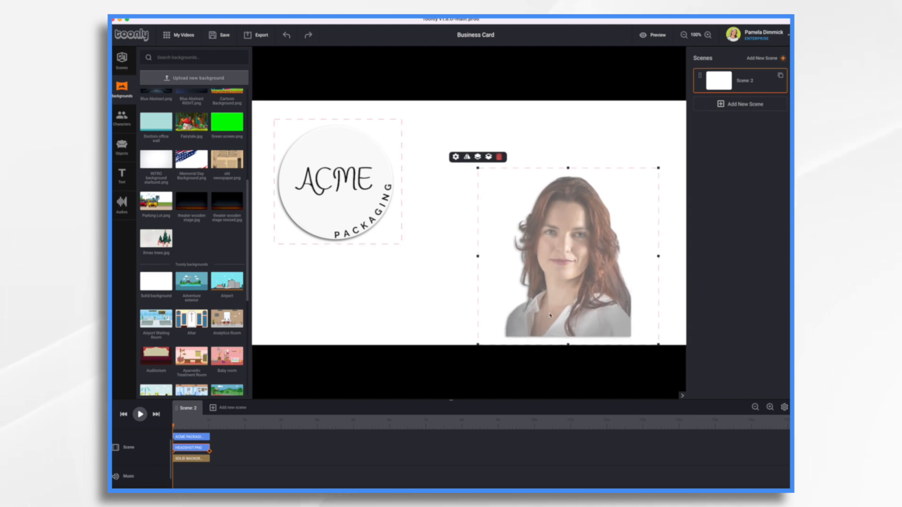
pyautogui.moveTo(565, 281); pyautogui.dragTo(609, 274)
pyautogui.click(337, 206)
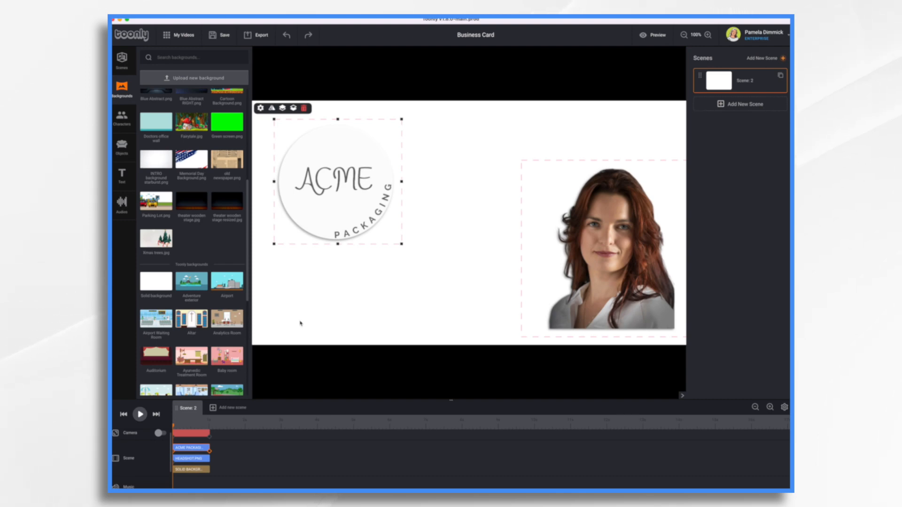
# Add a Slidy text between the logo and the headshot and set its color to dark blue #303F9F
pyautogui.click(118, 181)
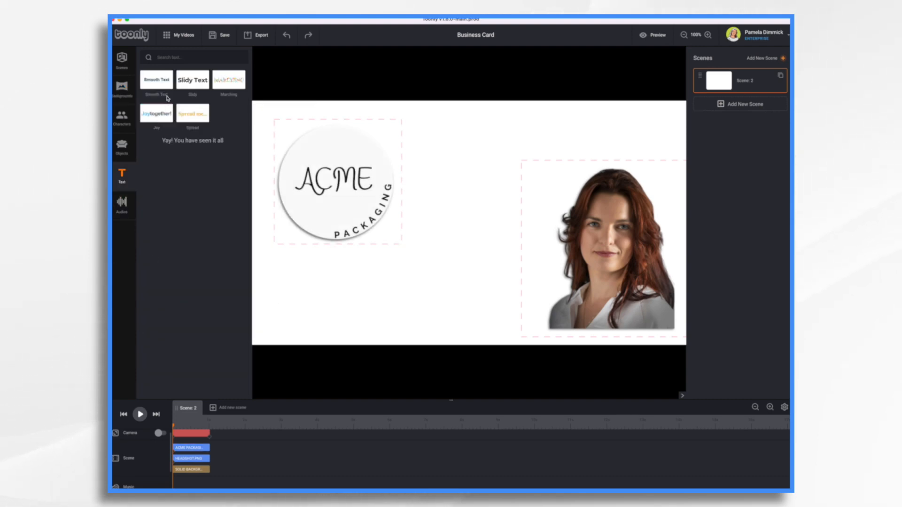
pyautogui.moveTo(192, 80); pyautogui.dragTo(457, 183)
pyautogui.click(404, 154)
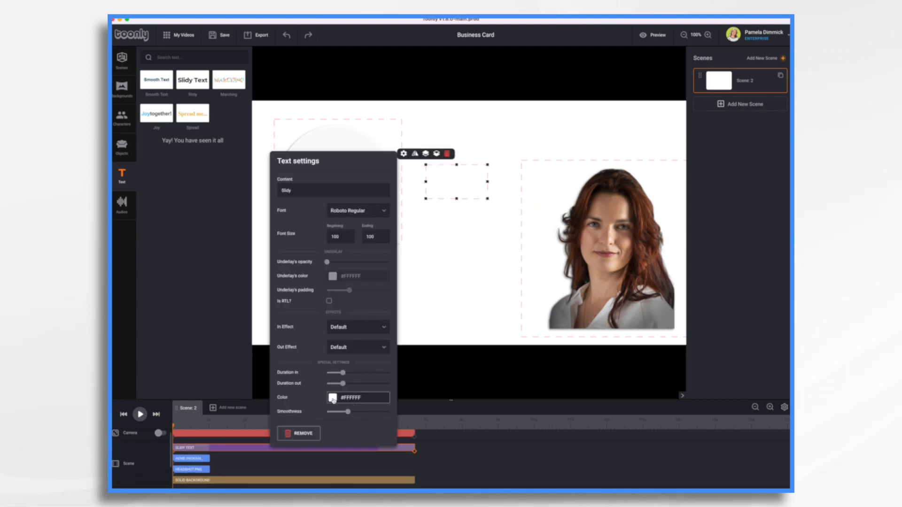
pyautogui.click(333, 400)
pyautogui.click(418, 336)
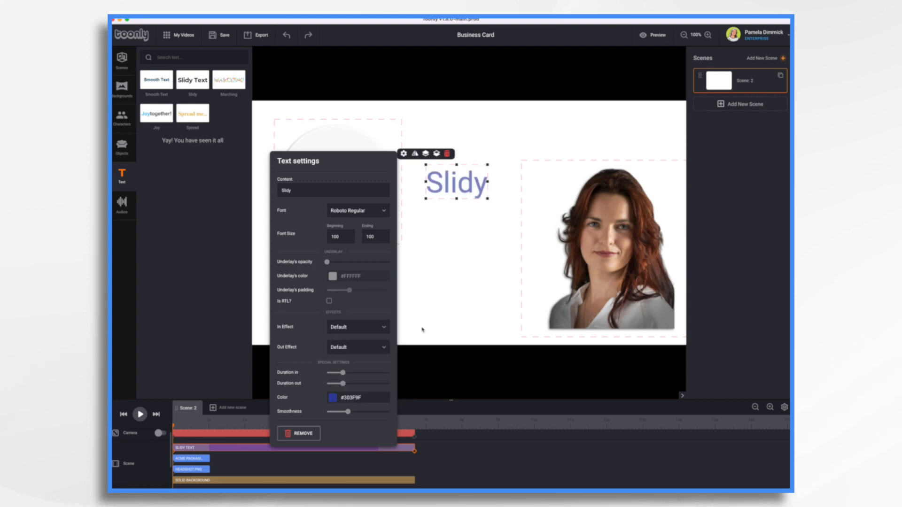
# Change the Slidy text to "We Package It & Mail It" and move it to the top of the card above the headshot
pyautogui.doubleClick(358, 193)
pyautogui.write('We Package')
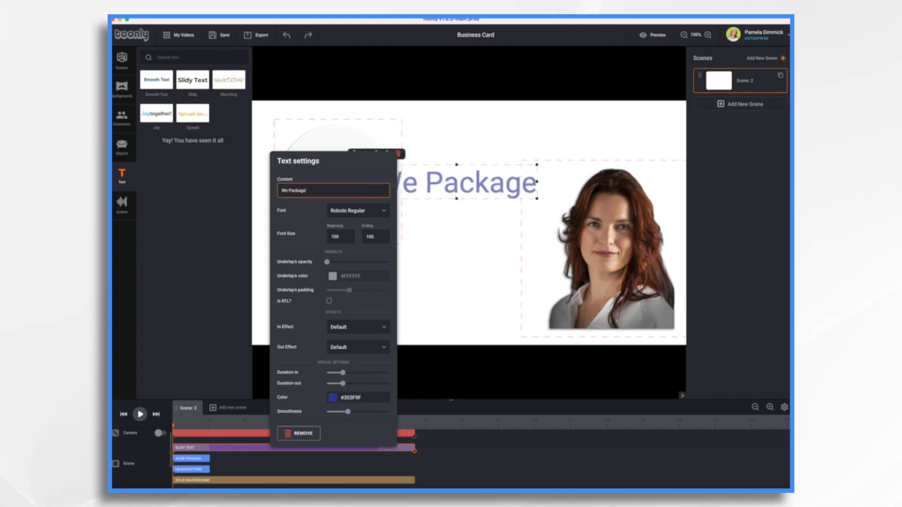
pyautogui.write(' It & Mail It')
pyautogui.click(469, 251)
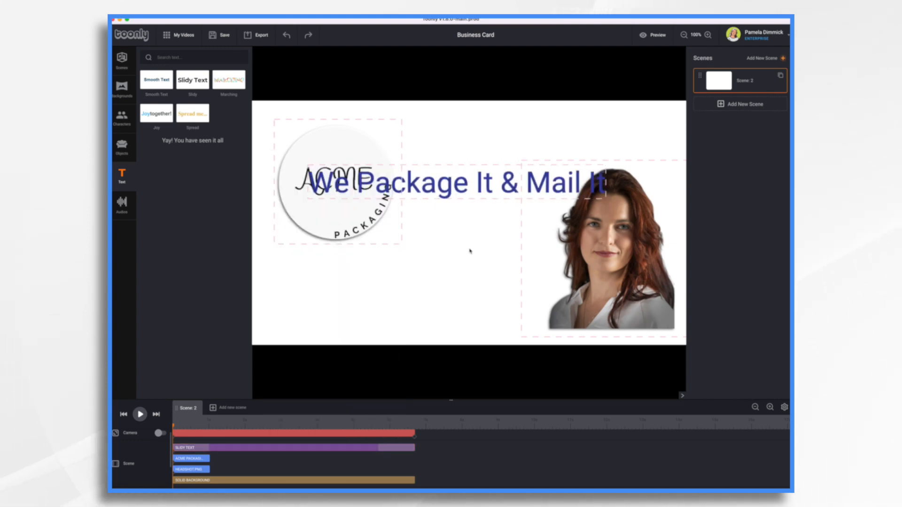
pyautogui.moveTo(483, 188); pyautogui.dragTo(548, 141)
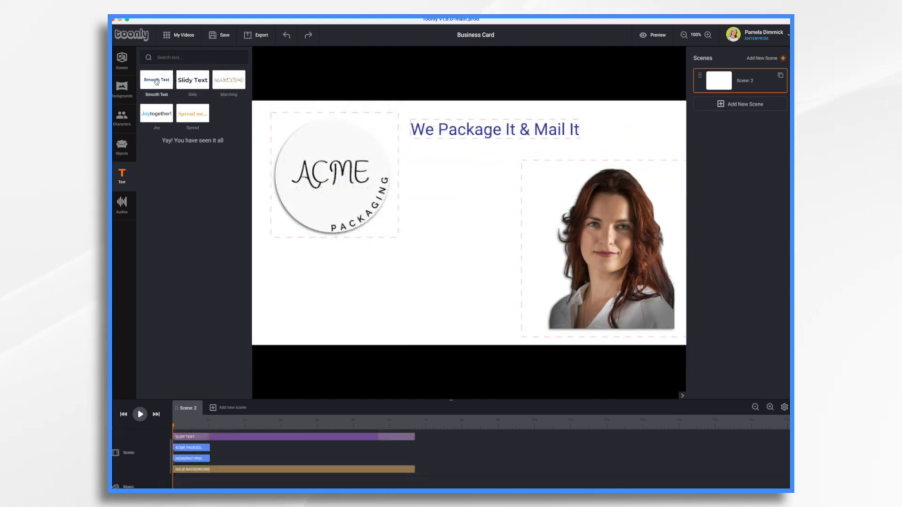
# Add a Smooth Text line below the logo and change its content to "acmepackaging.com"
pyautogui.moveTo(156, 82); pyautogui.dragTo(409, 284)
pyautogui.click(262, 253)
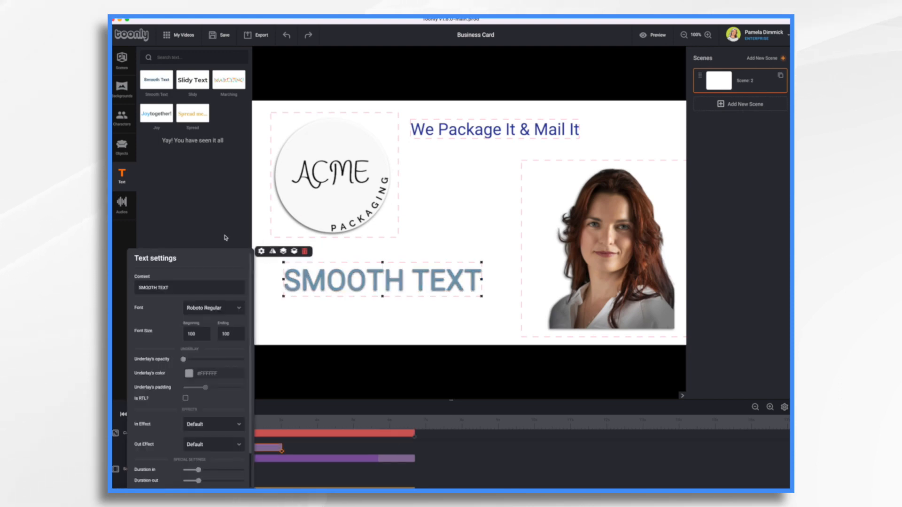
pyautogui.tripleClick(187, 287)
pyautogui.write('acmepackaging.com')
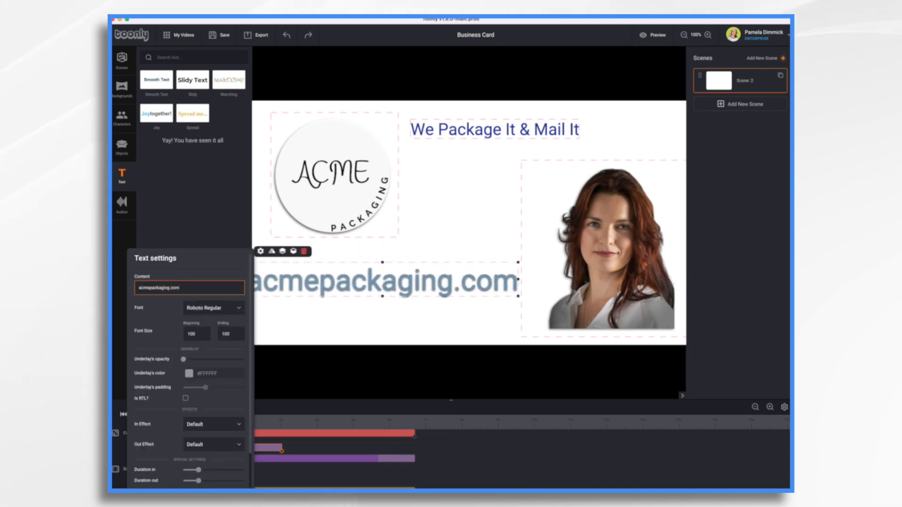
pyautogui.click(323, 328)
# Shift the website text along the lower part of the card and move the "We Package It & Mail It" tagline above the headshot
pyautogui.moveTo(517, 293); pyautogui.dragTo(585, 296)
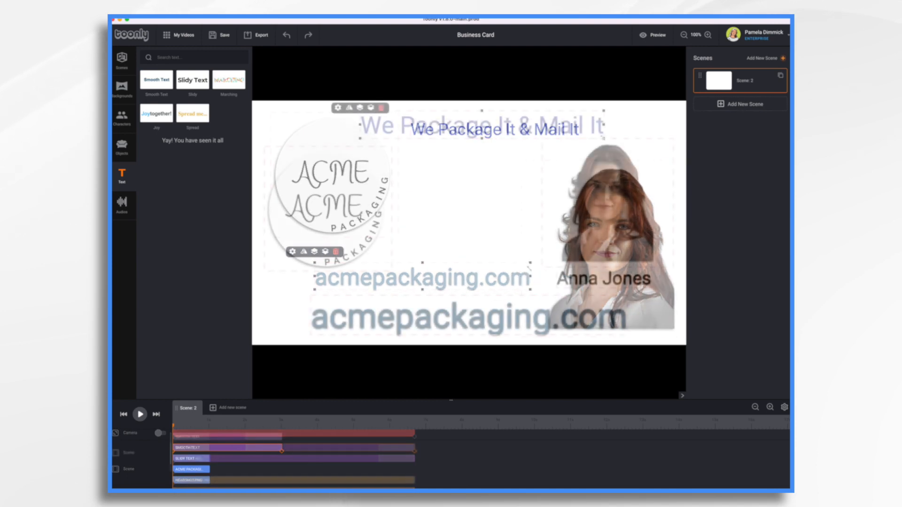
pyautogui.moveTo(535, 122); pyautogui.dragTo(609, 132)
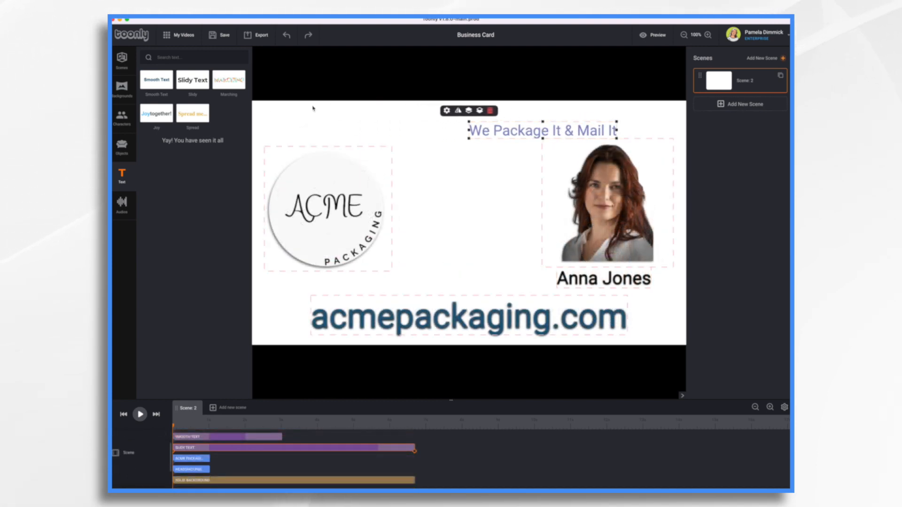
# Search the objects for "bubb" and place the Light Blue Speech Bubble between the logo and the headshot
pyautogui.click(122, 146)
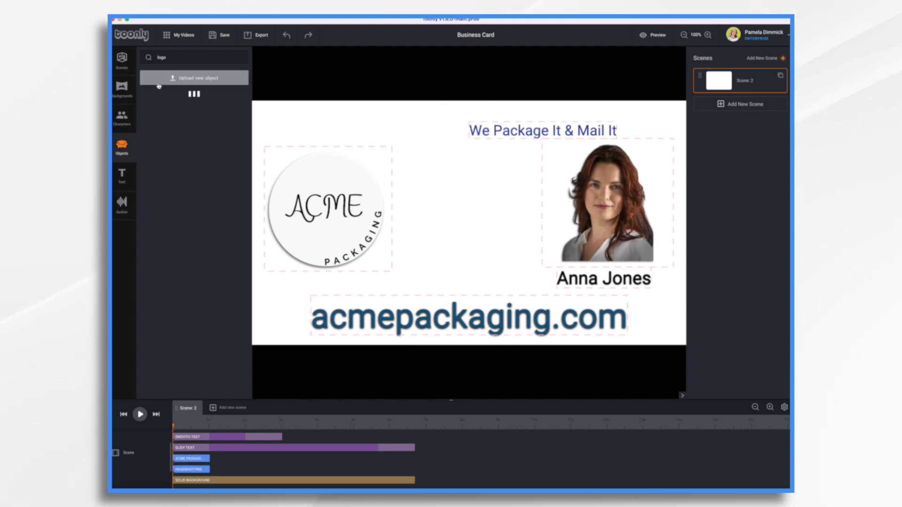
pyautogui.doubleClick(161, 57)
pyautogui.write('bubl')
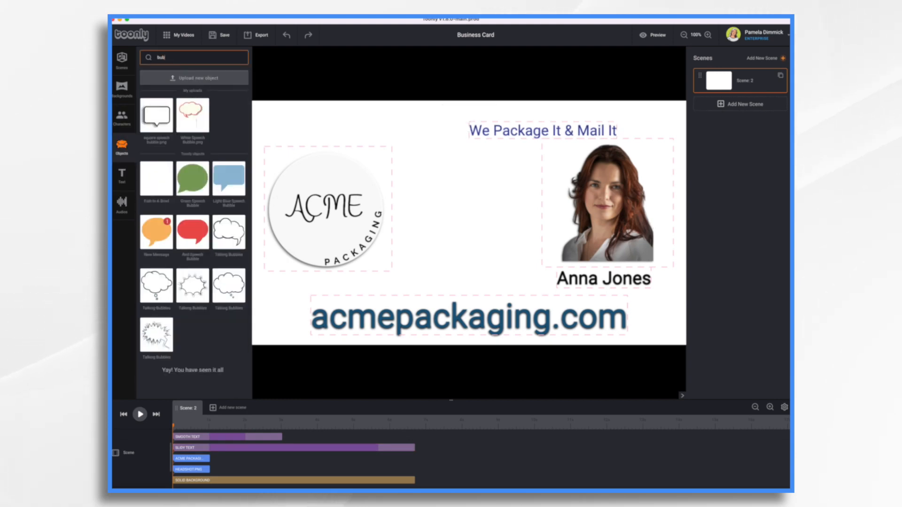
pyautogui.press('BackSpace')
pyautogui.write('b')
pyautogui.moveTo(229, 179); pyautogui.dragTo(479, 194)
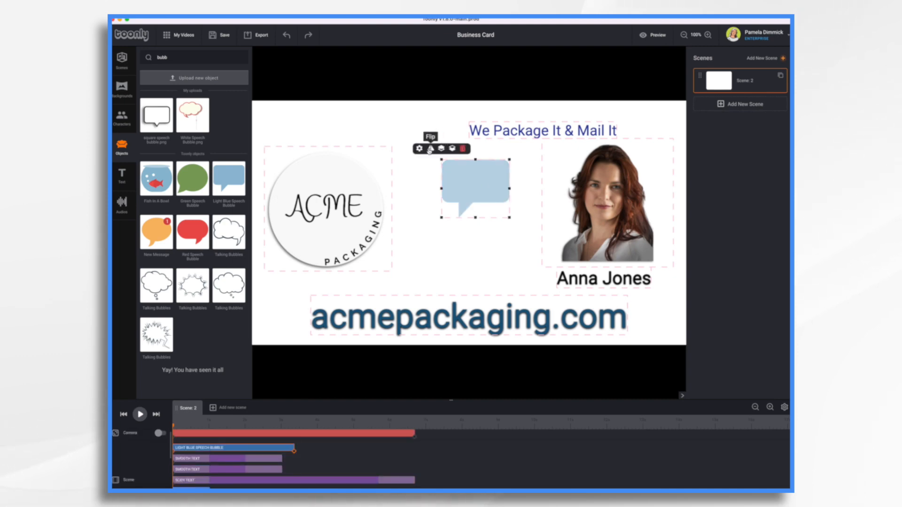
# Flip the speech bubble so its tail points toward the headshot and enlarge it
pyautogui.click(432, 149)
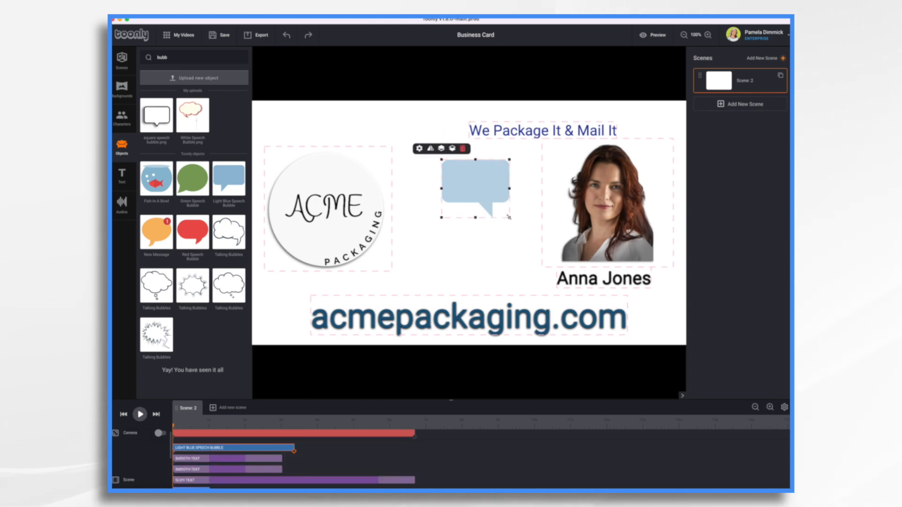
pyautogui.moveTo(512, 220); pyautogui.dragTo(551, 231)
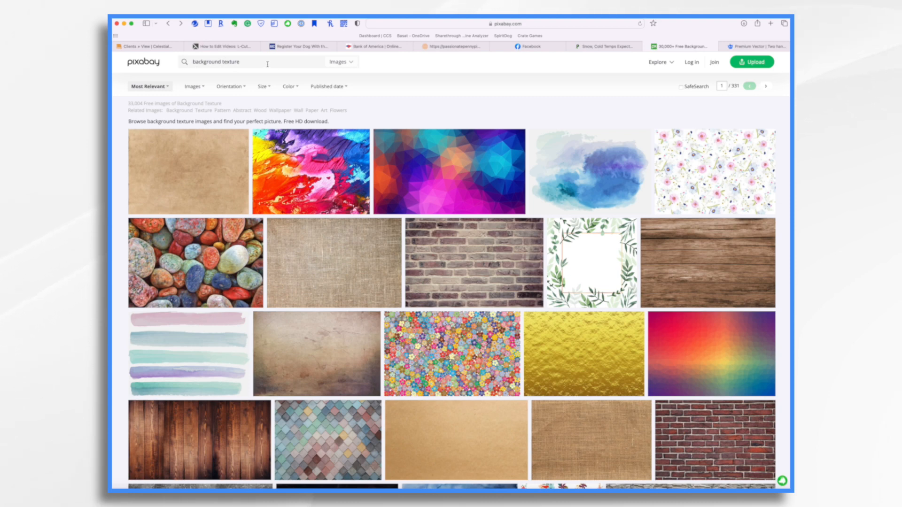
# In the Pixabay background texture results in the browser, find the plain brown paper image and download it for free
pyautogui.scroll(-1, 282, 162)
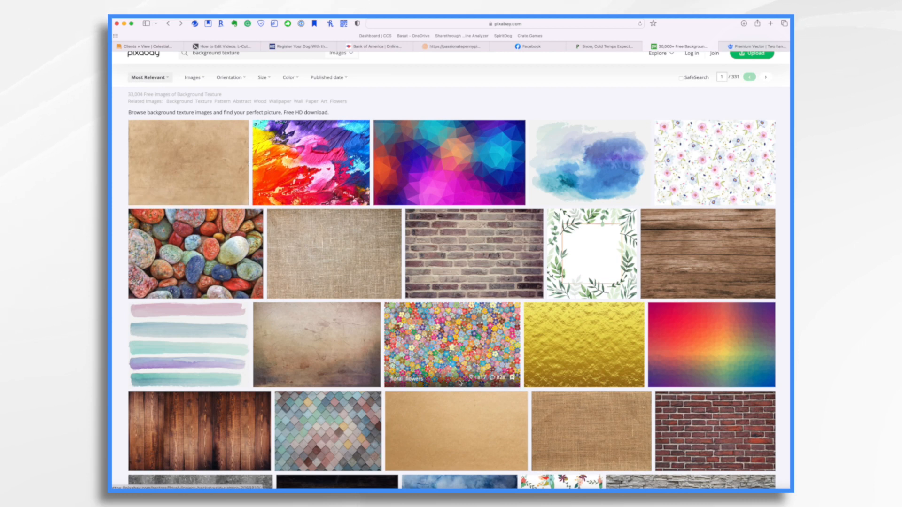
pyautogui.scroll(-5, 451, 329)
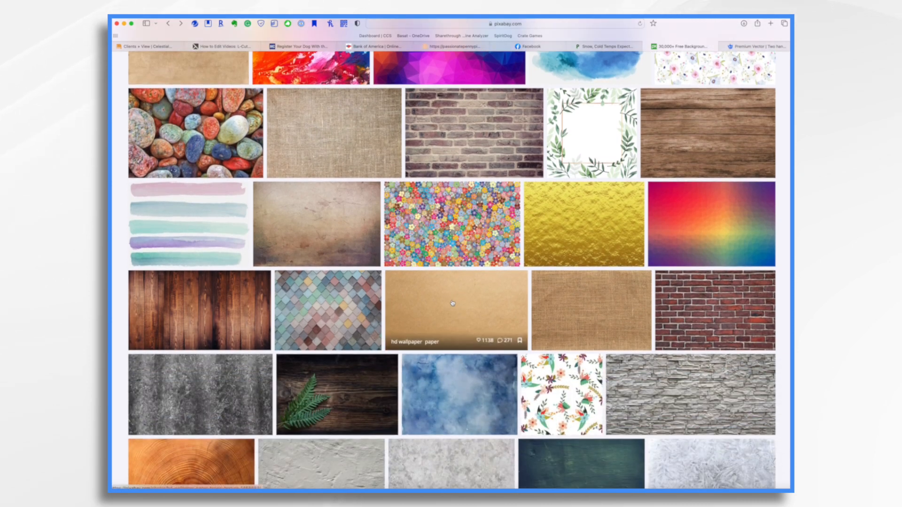
pyautogui.scroll(-4, 452, 303)
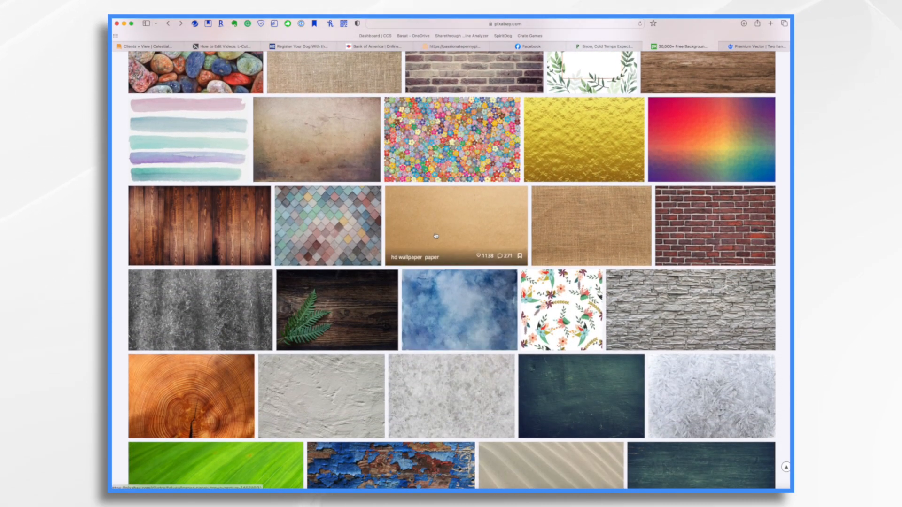
pyautogui.scroll(-1, 435, 236)
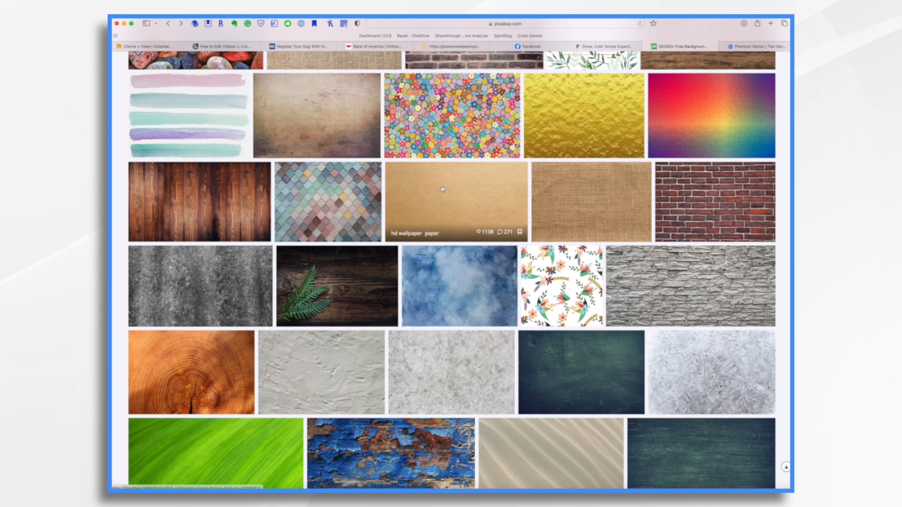
pyautogui.click(442, 189)
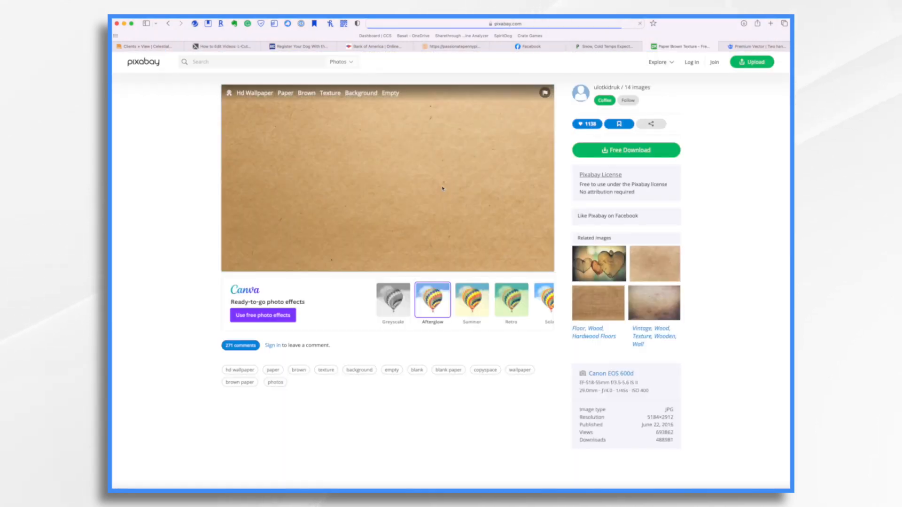
pyautogui.click(626, 150)
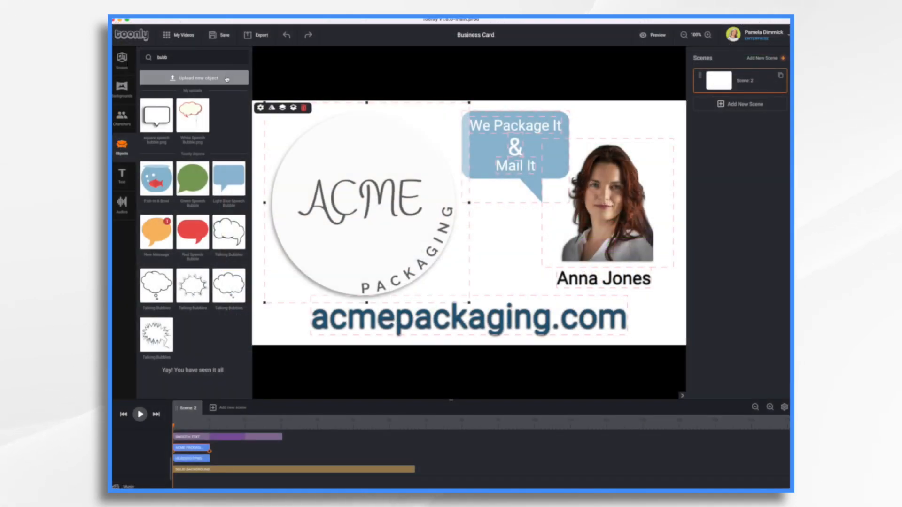
# Upload the downloaded hd-wallpaper brown paper image as a new object in Toonly
pyautogui.click(226, 78)
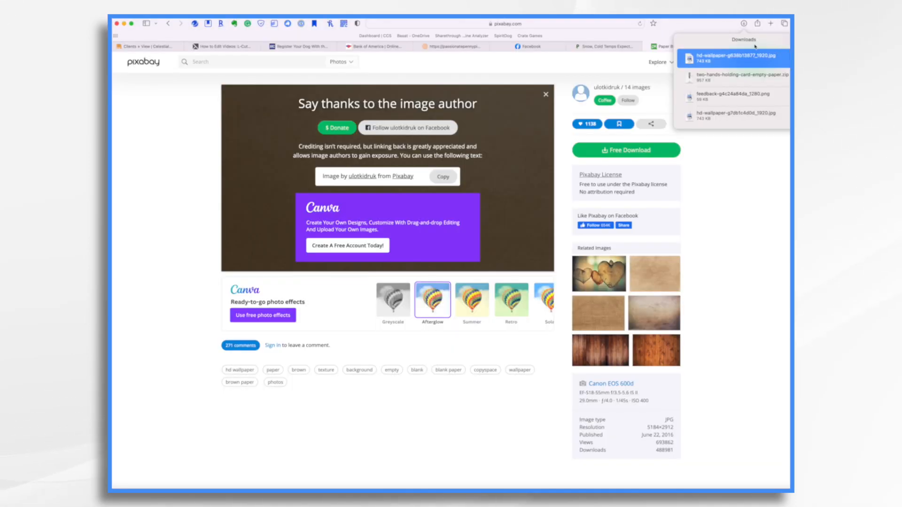
pyautogui.moveTo(737, 56); pyautogui.dragTo(699, 62)
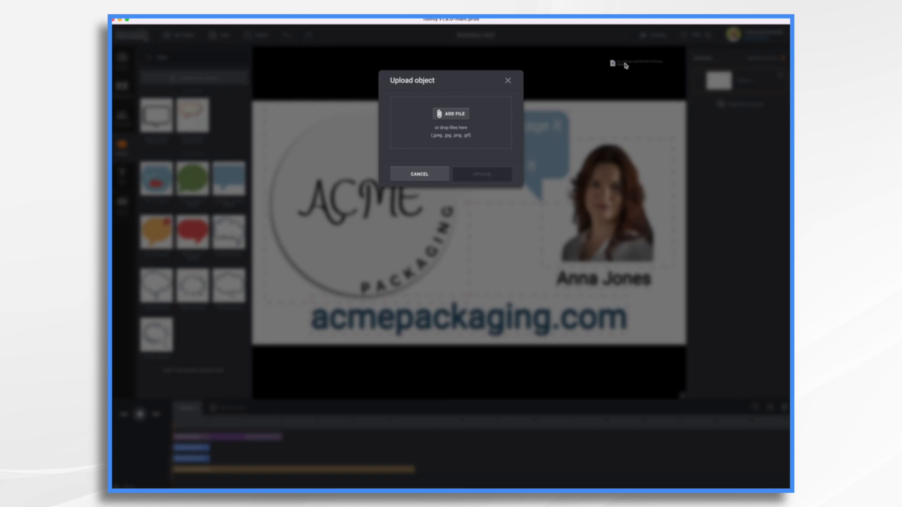
pyautogui.moveTo(625, 64); pyautogui.dragTo(452, 133)
pyautogui.click(489, 185)
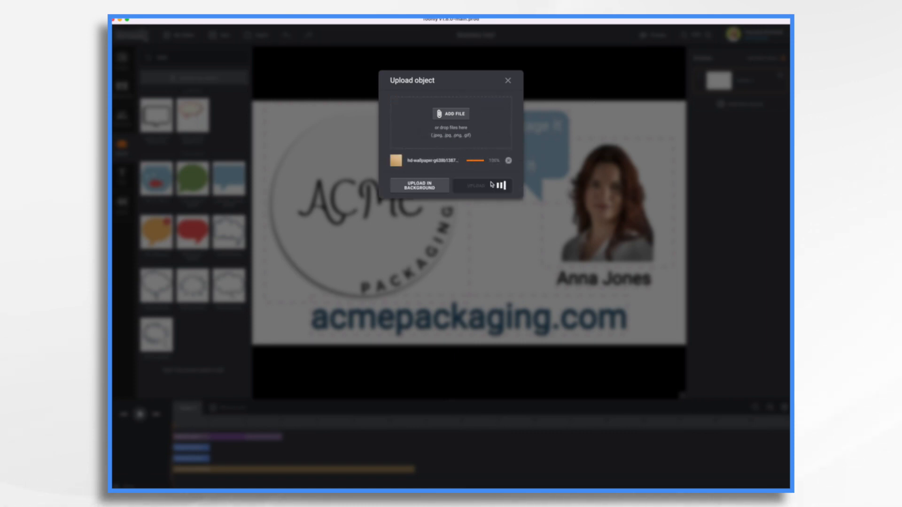
pyautogui.click(508, 81)
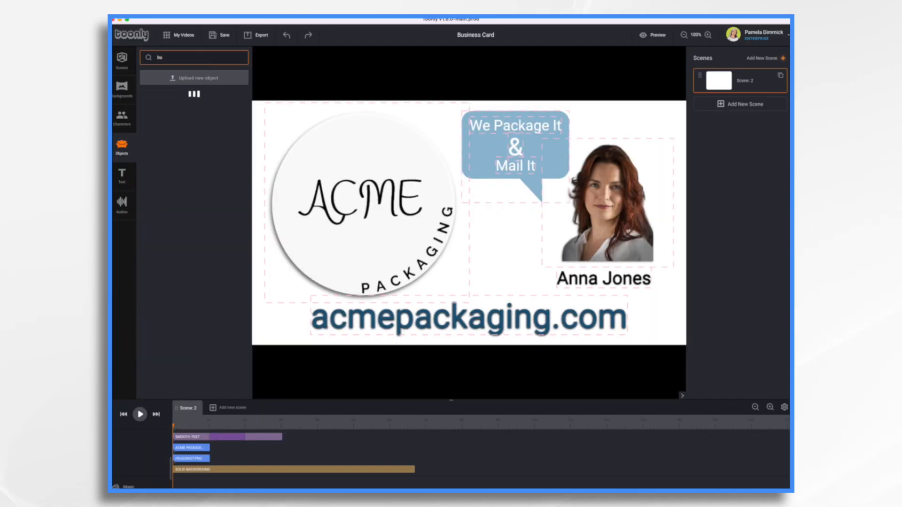
# Find the uploaded brown paper image with "hd-", place it over the whole card and send it to the background
pyautogui.write('hd-')
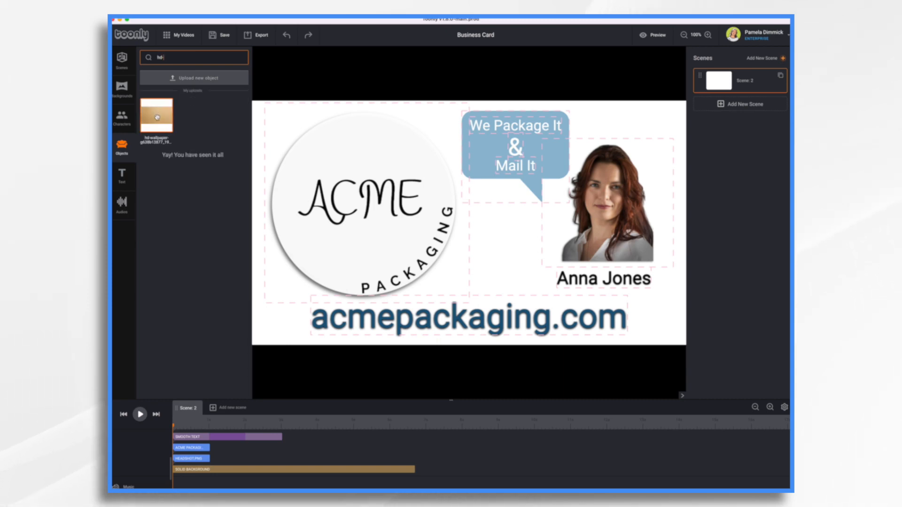
pyautogui.moveTo(157, 117); pyautogui.dragTo(331, 130)
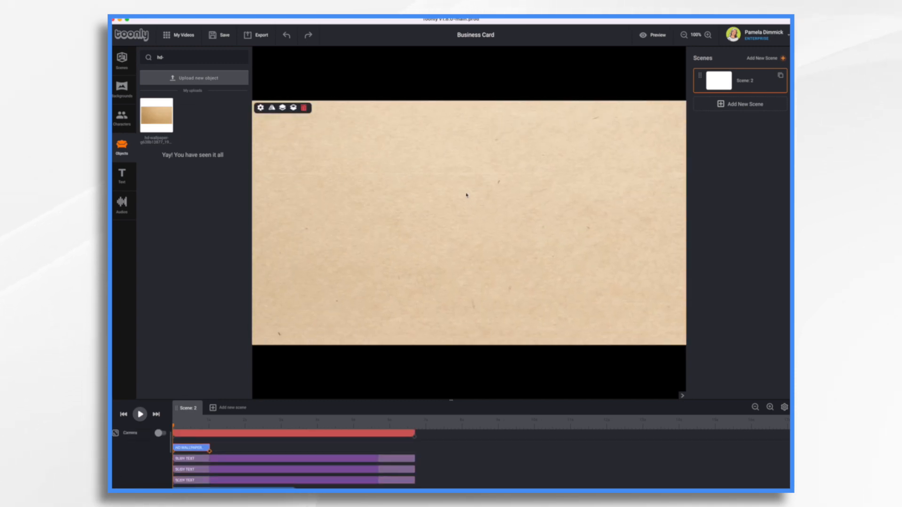
pyautogui.moveTo(466, 194); pyautogui.dragTo(467, 236)
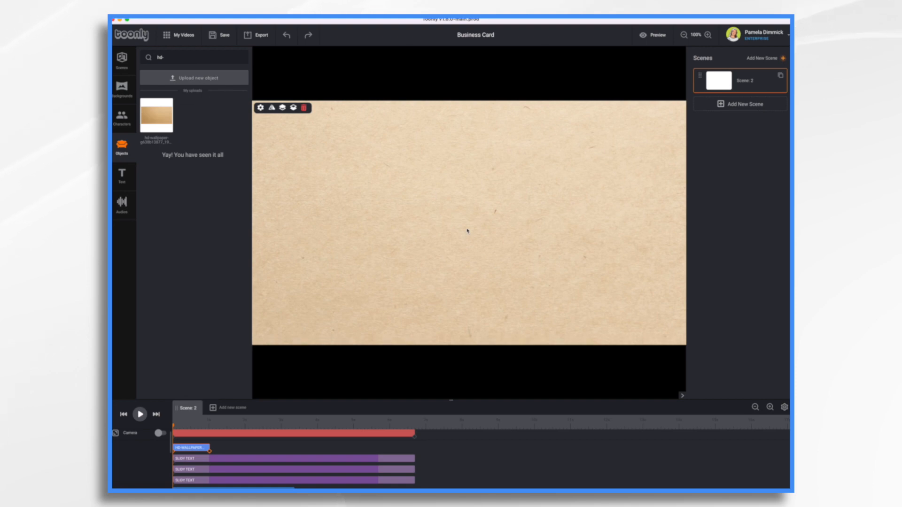
pyautogui.click(294, 111)
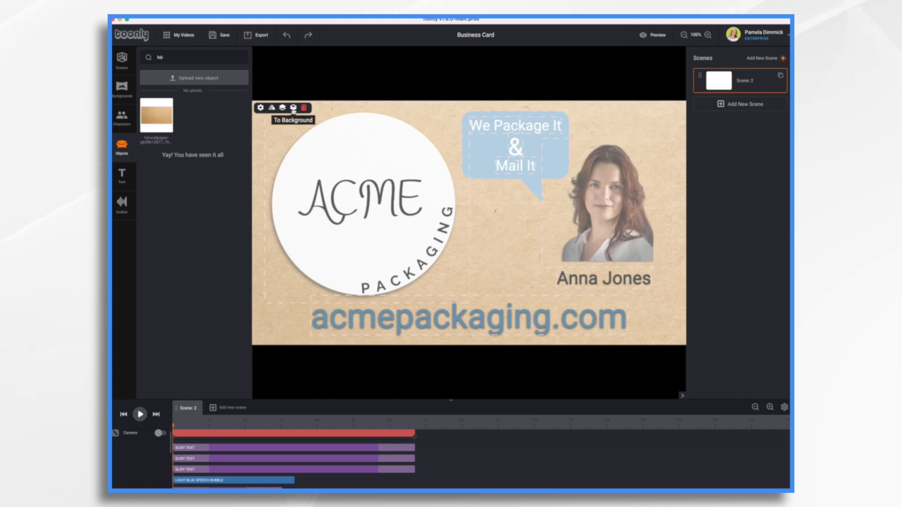
pyautogui.click(603, 388)
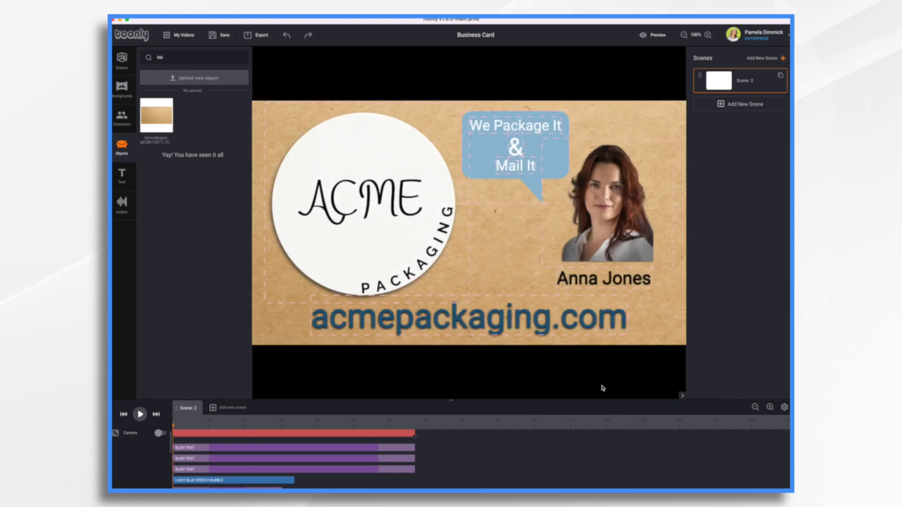
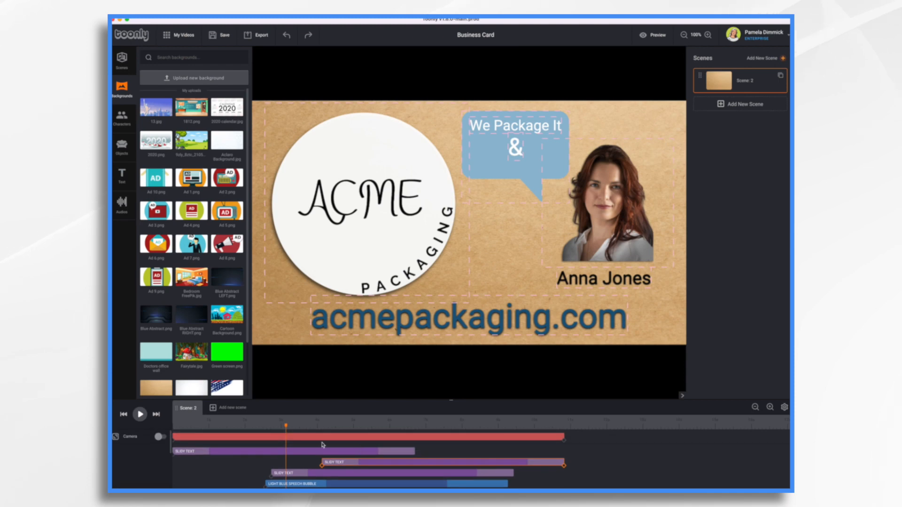
# Delay the "&" text clip on the timeline so it starts after the "We Package It" text
pyautogui.click(331, 454)
pyautogui.moveTo(331, 455); pyautogui.dragTo(389, 460)
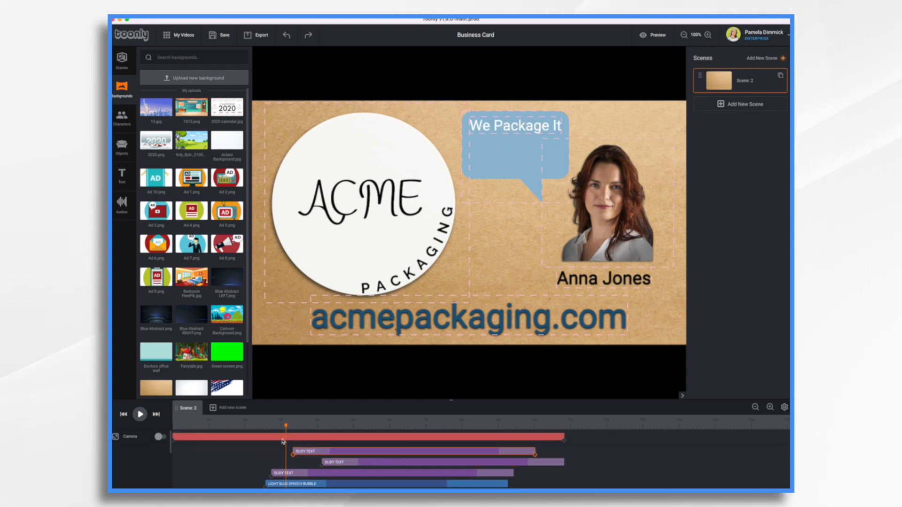
pyautogui.moveTo(287, 428); pyautogui.dragTo(339, 439)
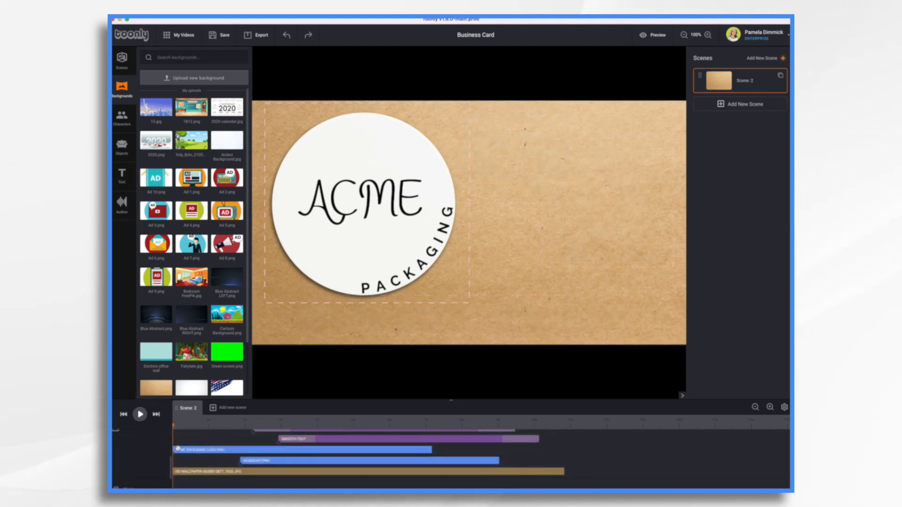
# Trim the start of the ACME Packaging logo clip so it begins slightly after the background, and play the scene
pyautogui.moveTo(175, 450); pyautogui.dragTo(189, 450)
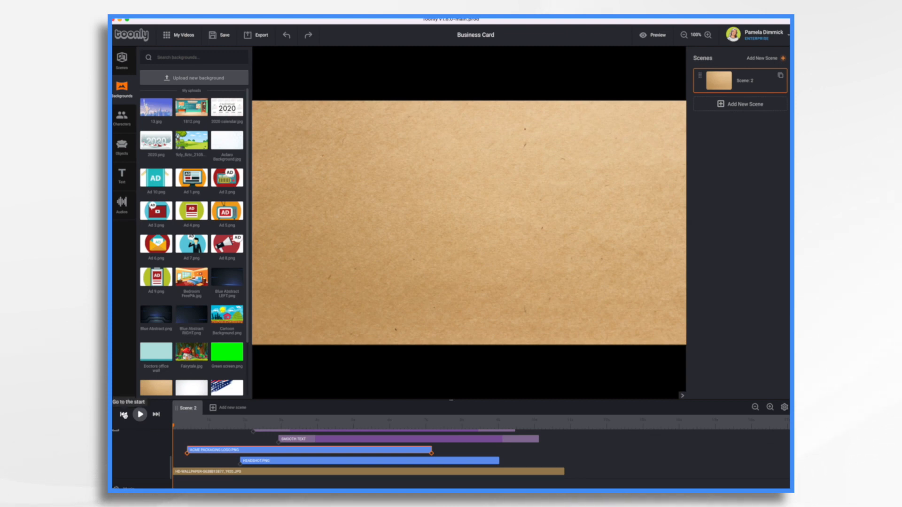
pyautogui.click(140, 414)
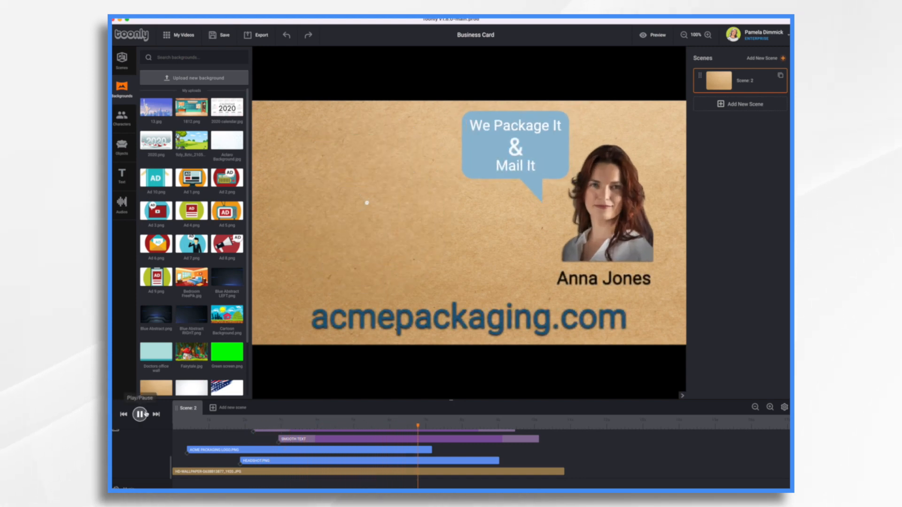
pyautogui.click(140, 414)
# Move the acmepackaging.com text clip later so it starts after all the tagline texts, and play the scene from the beginning
pyautogui.moveTo(441, 428); pyautogui.dragTo(276, 459)
pyautogui.click(277, 460)
pyautogui.scroll(3, 277, 461)
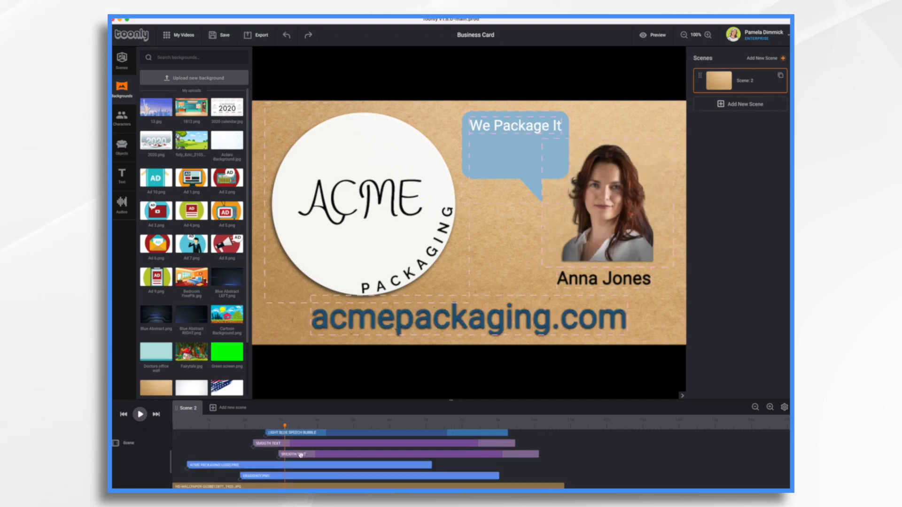
pyautogui.moveTo(302, 454); pyautogui.dragTo(370, 455)
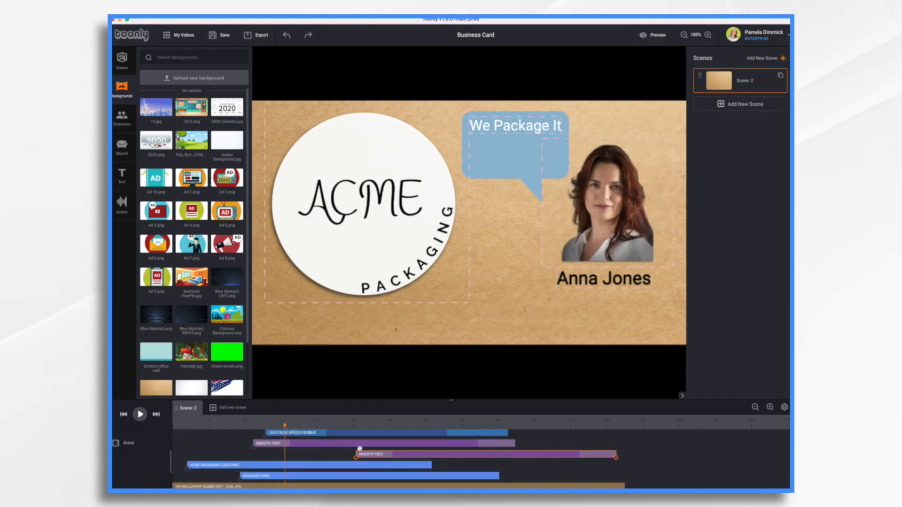
pyautogui.moveTo(285, 428); pyautogui.dragTo(117, 443)
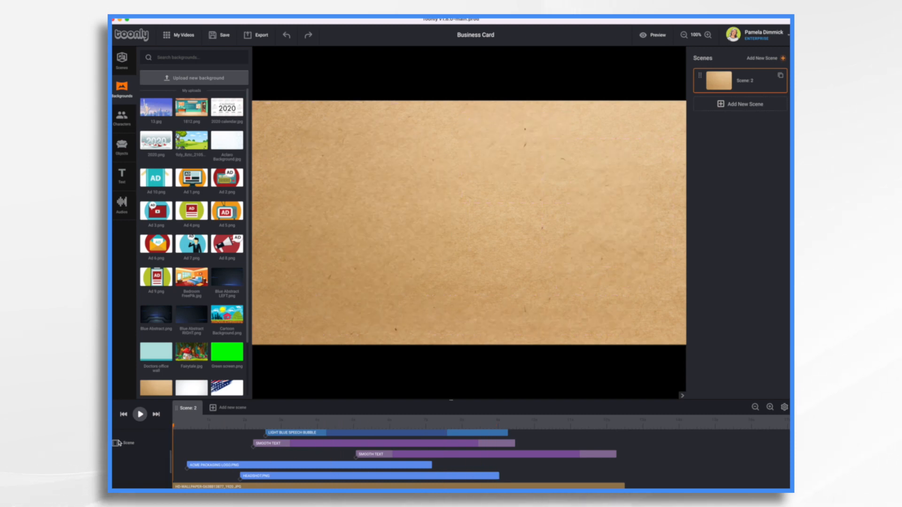
pyautogui.click(140, 415)
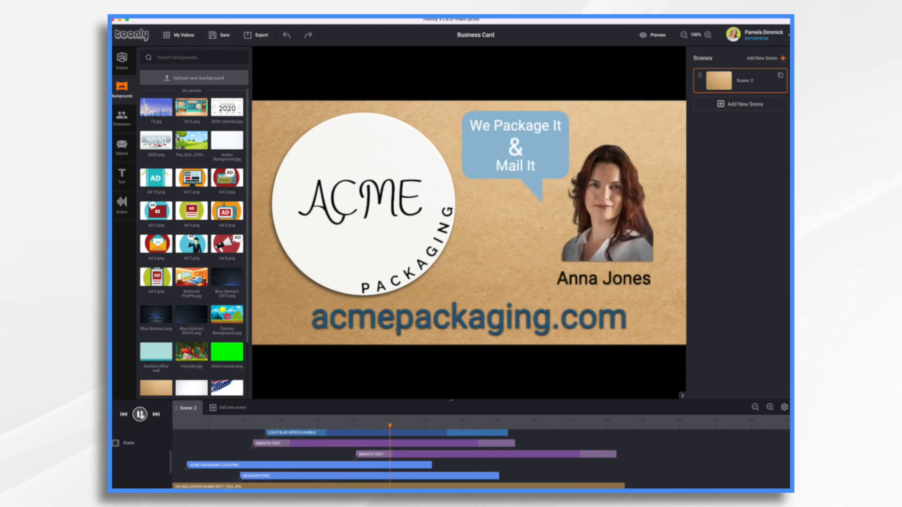
pyautogui.click(140, 414)
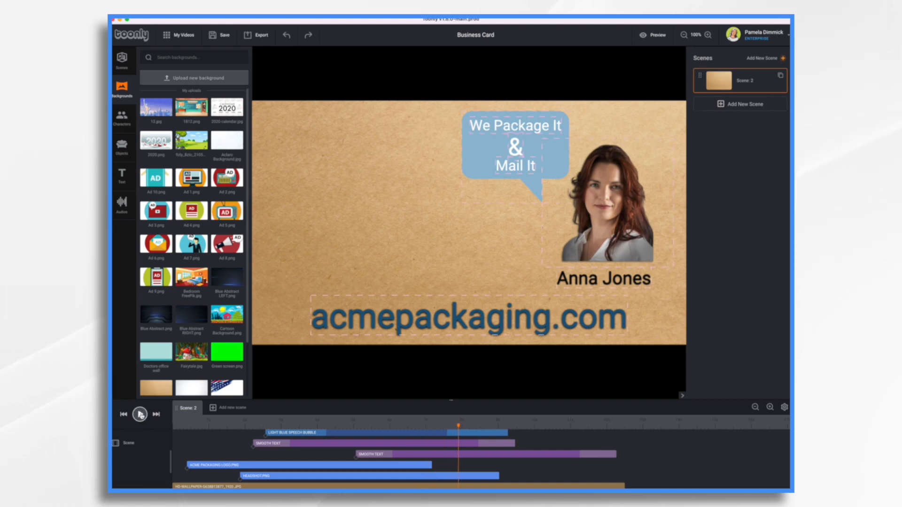
# Place the playhead just past the speech bubble clip's end and extend the headshot and logo clips to it
pyautogui.scroll(5, 451, 464)
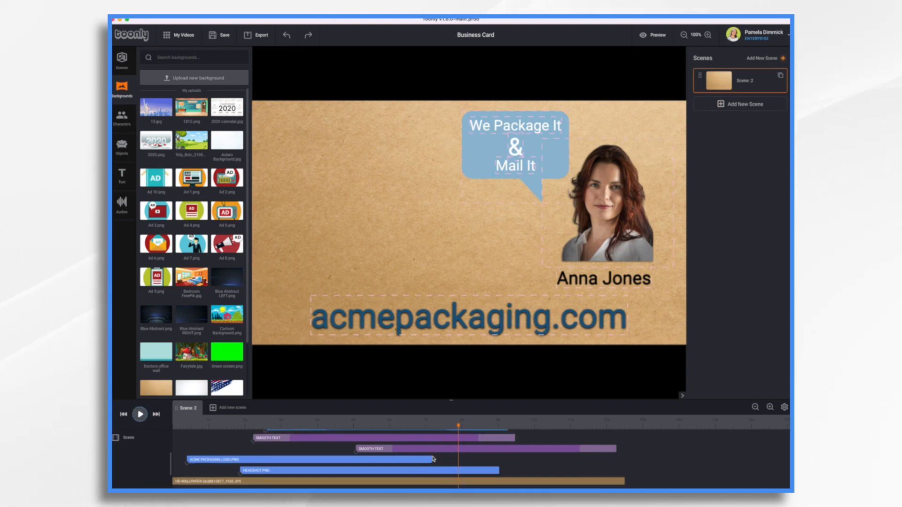
pyautogui.scroll(-5, 433, 459)
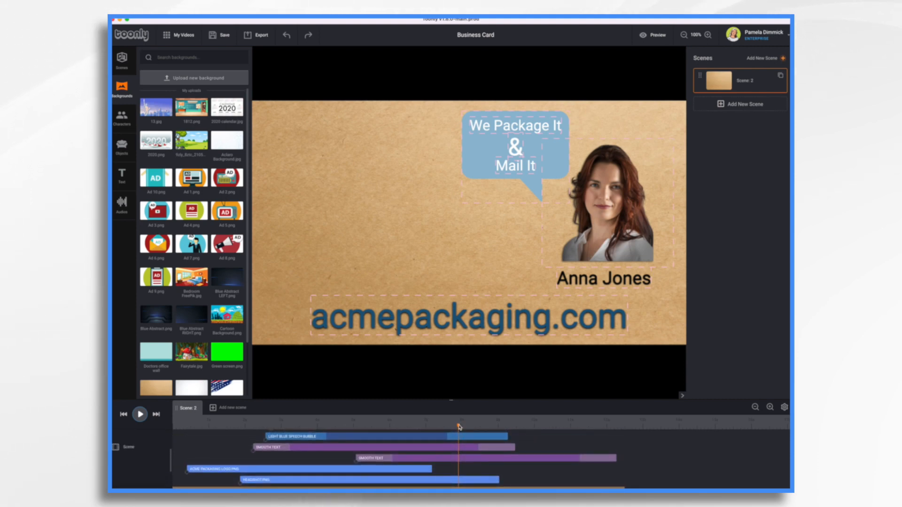
pyautogui.moveTo(484, 430); pyautogui.dragTo(537, 438)
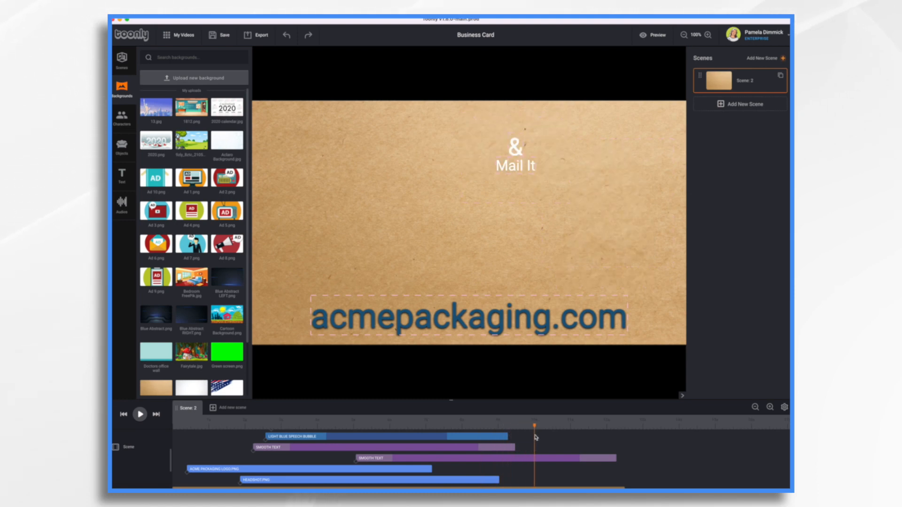
pyautogui.moveTo(498, 480); pyautogui.dragTo(534, 483)
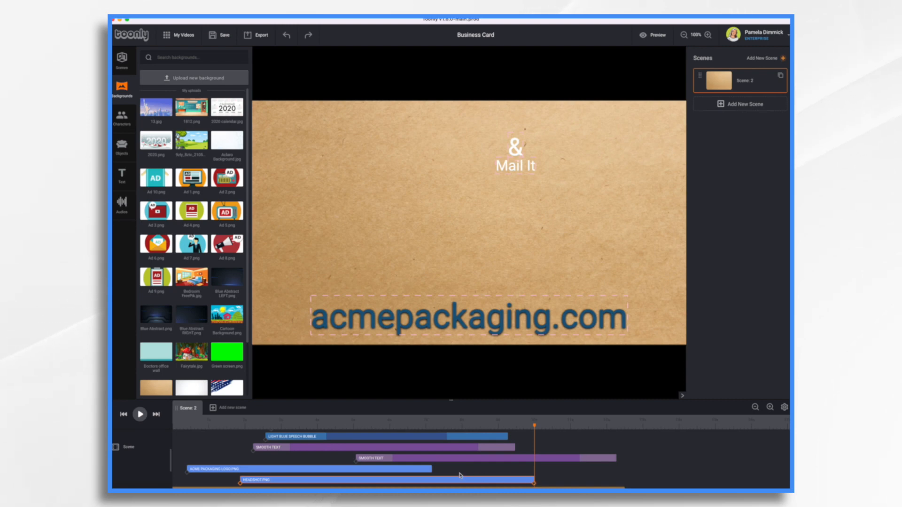
pyautogui.moveTo(431, 471); pyautogui.dragTo(534, 471)
# Align the ends of the website, name, speech bubble, tagline and background clips with the playhead, and replay the scene
pyautogui.moveTo(615, 459); pyautogui.dragTo(527, 446)
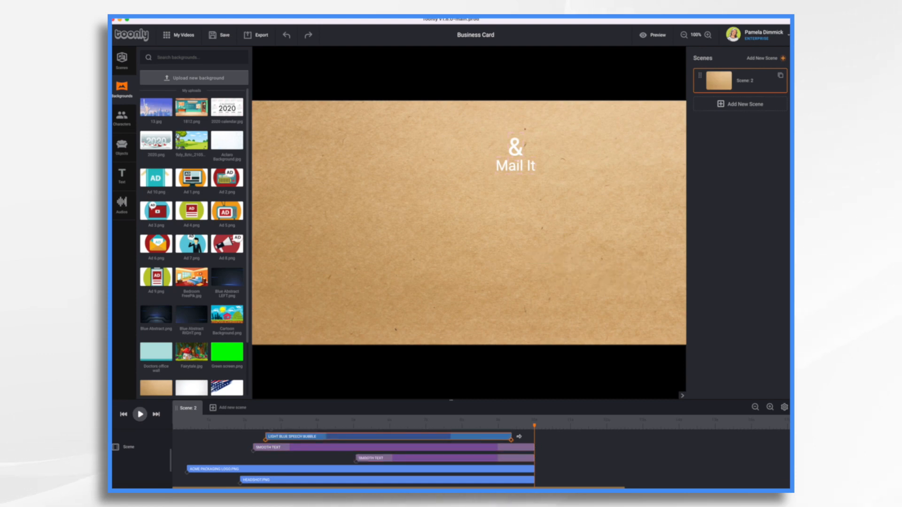
pyautogui.scroll(3, 526, 444)
pyautogui.moveTo(563, 451); pyautogui.dragTo(533, 441)
pyautogui.scroll(-5, 526, 455)
pyautogui.scroll(-2, 526, 455)
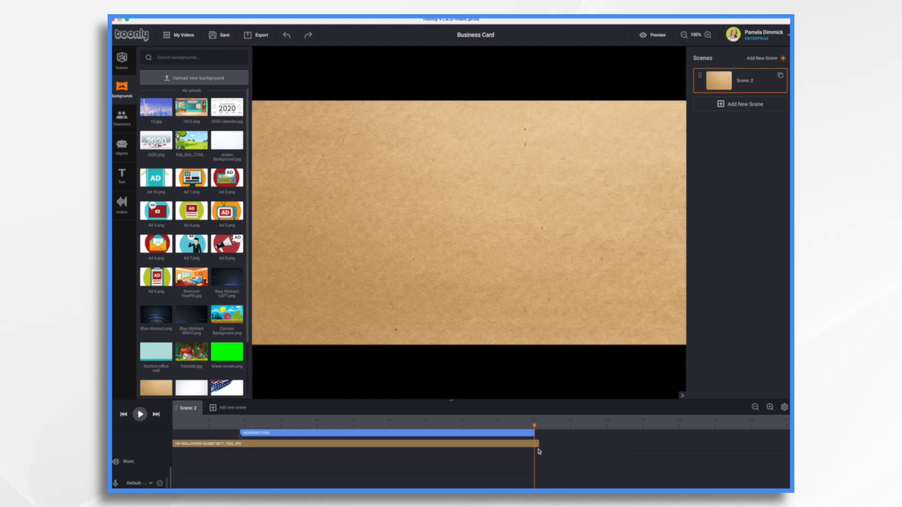
pyautogui.moveTo(535, 450); pyautogui.dragTo(174, 428)
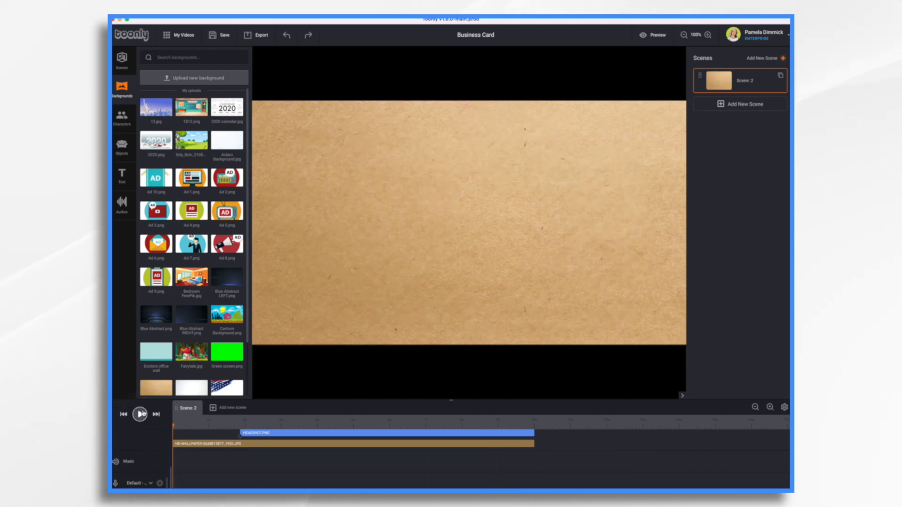
pyautogui.click(141, 414)
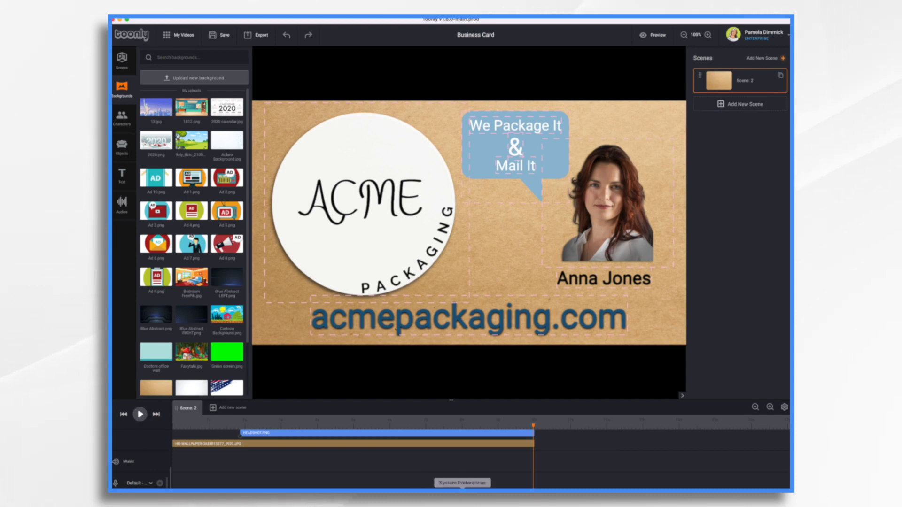
# Set the In Effect of the ACME Packaging logo to Hand
pyautogui.scroll(5, 450, 451)
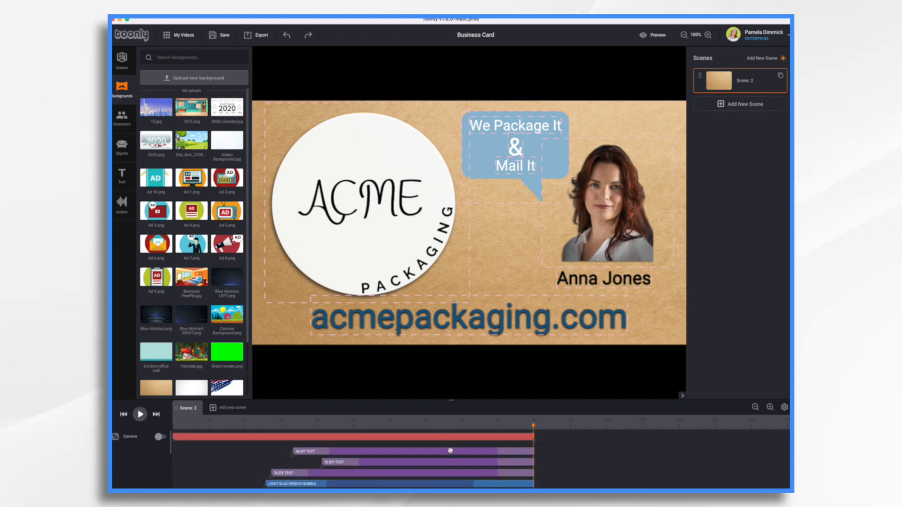
pyautogui.click(178, 421)
pyautogui.moveTo(177, 427); pyautogui.dragTo(197, 428)
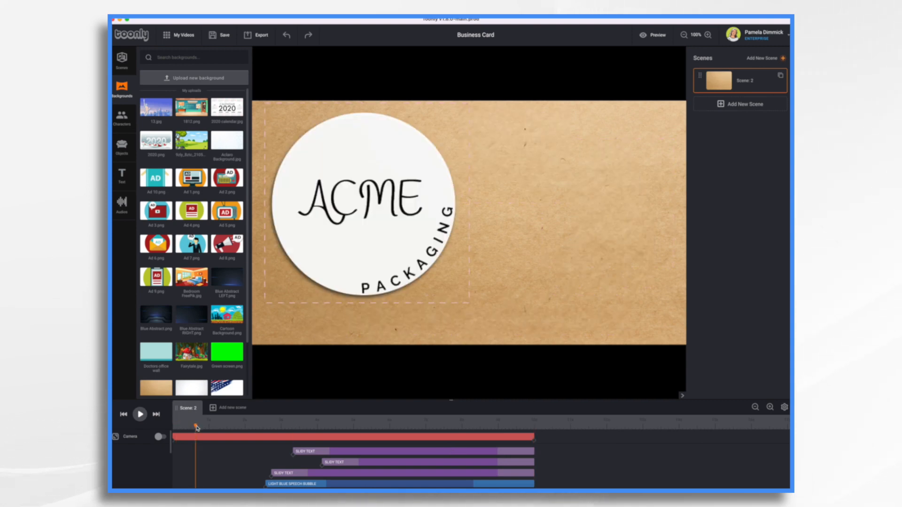
pyautogui.scroll(-3, 207, 461)
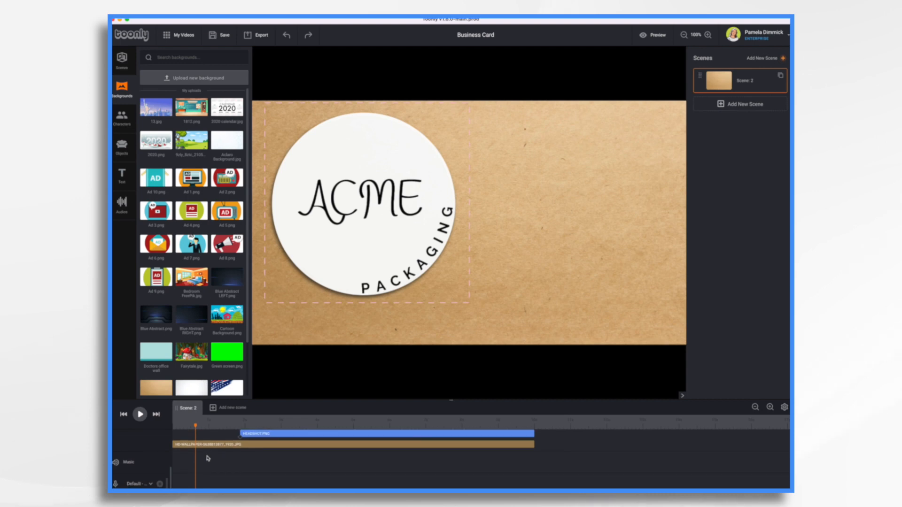
pyautogui.click(211, 449)
pyautogui.click(260, 108)
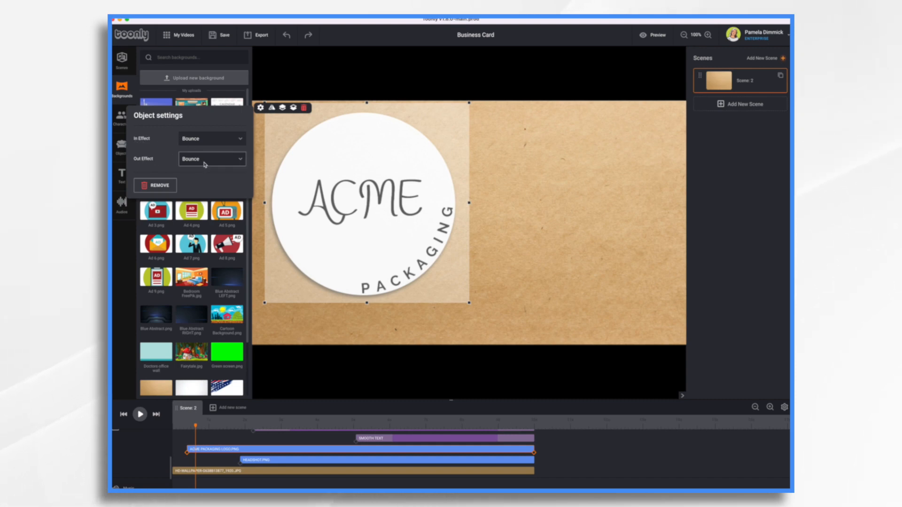
pyautogui.click(213, 143)
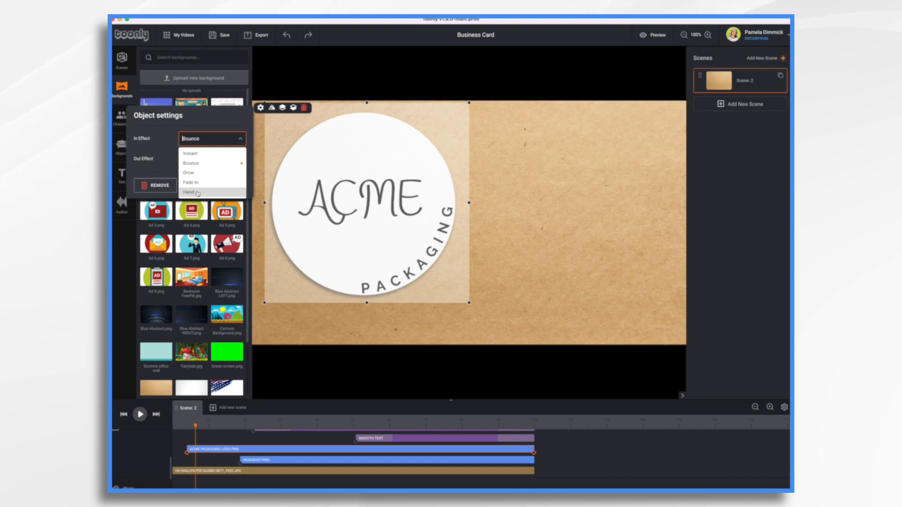
pyautogui.click(197, 193)
# In the logo's In Effect settings, change the hand type from Pinch to Hand
pyautogui.click(239, 142)
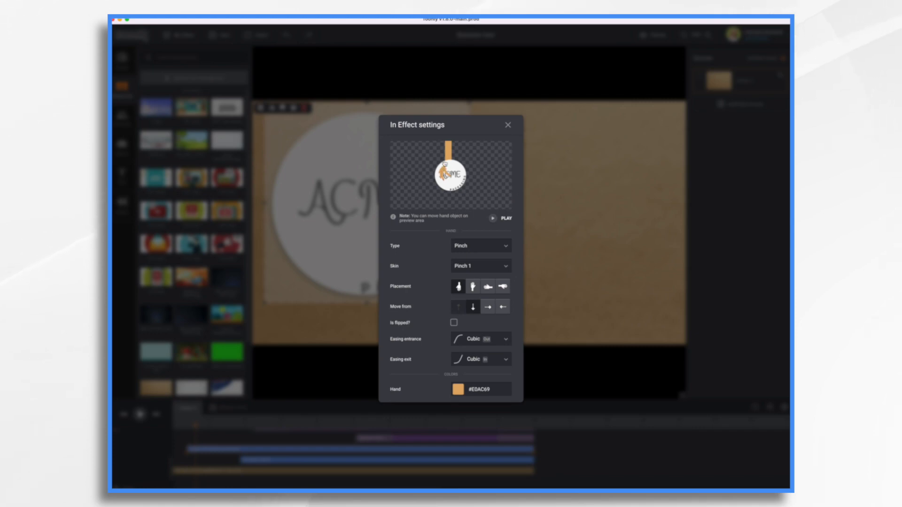
pyautogui.click(507, 246)
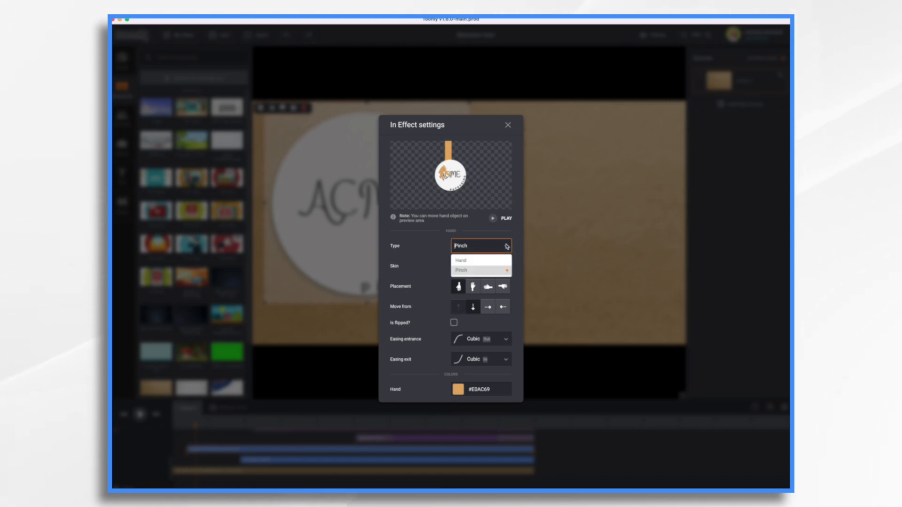
pyautogui.click(466, 261)
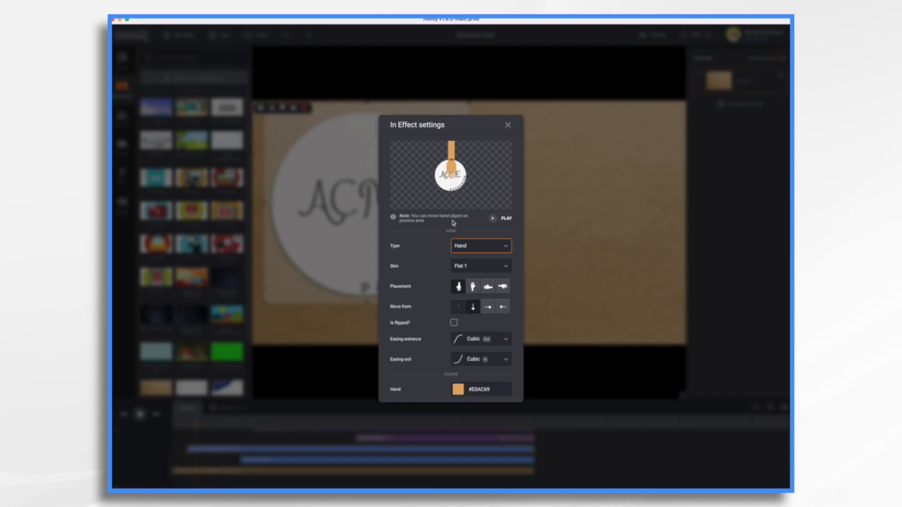
pyautogui.click(508, 125)
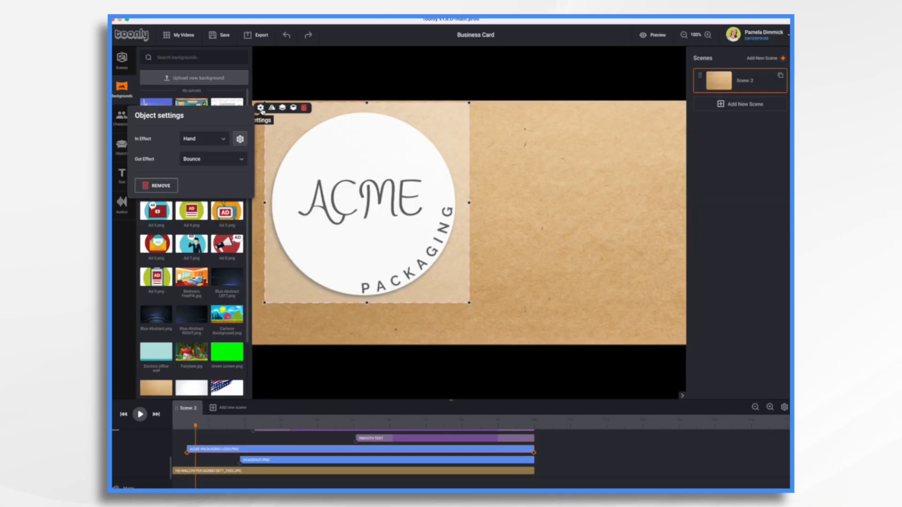
# Set the logo's Out Effect to Instant and play the scene from the start to check the animation
pyautogui.click(238, 161)
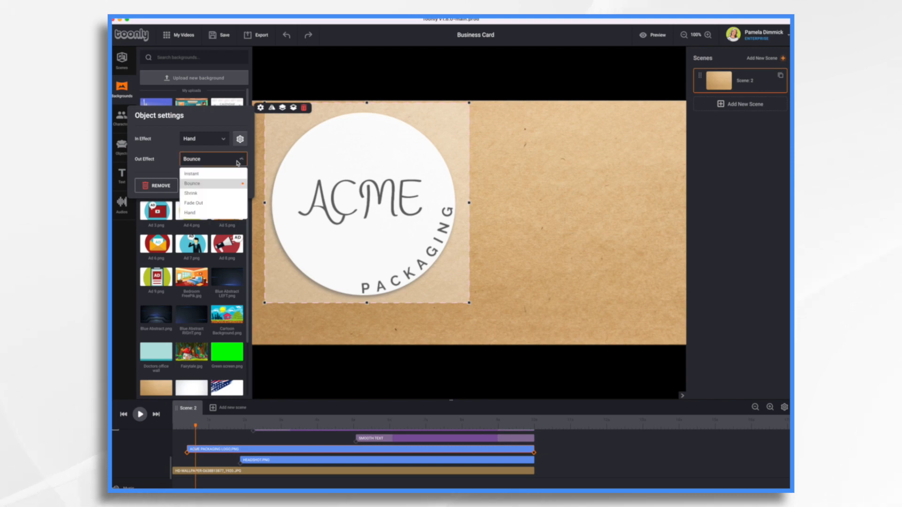
pyautogui.click(201, 174)
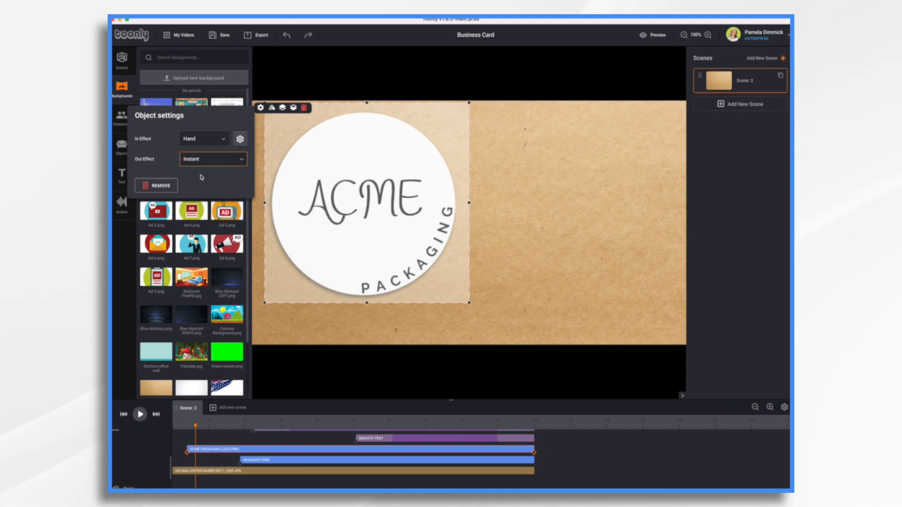
pyautogui.click(544, 169)
pyautogui.click(139, 414)
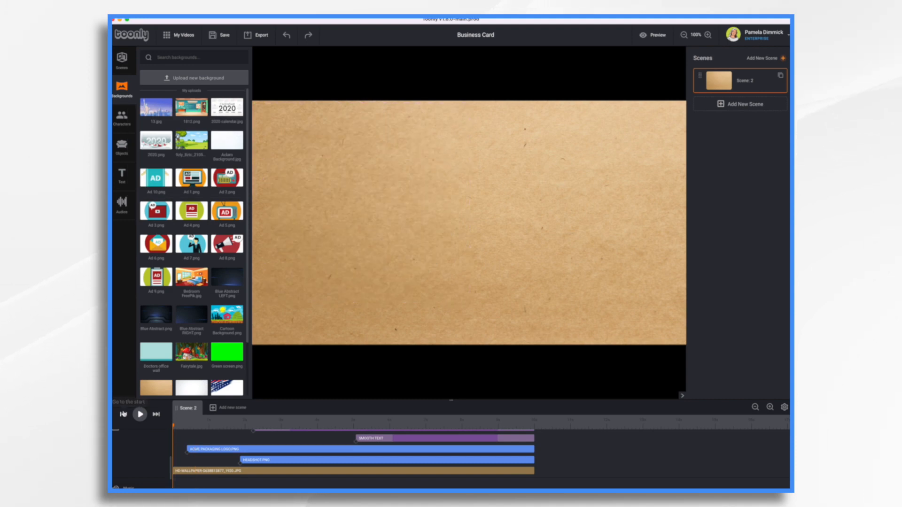
pyautogui.click(139, 414)
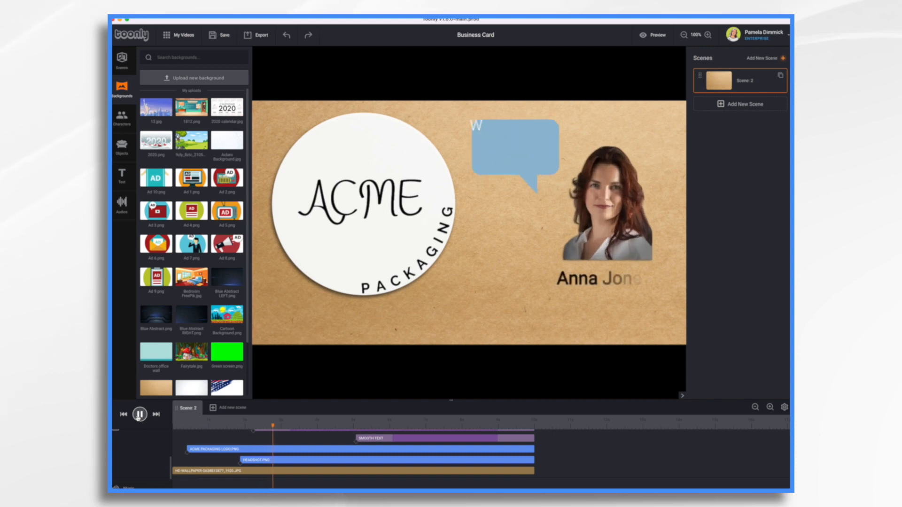
pyautogui.click(139, 415)
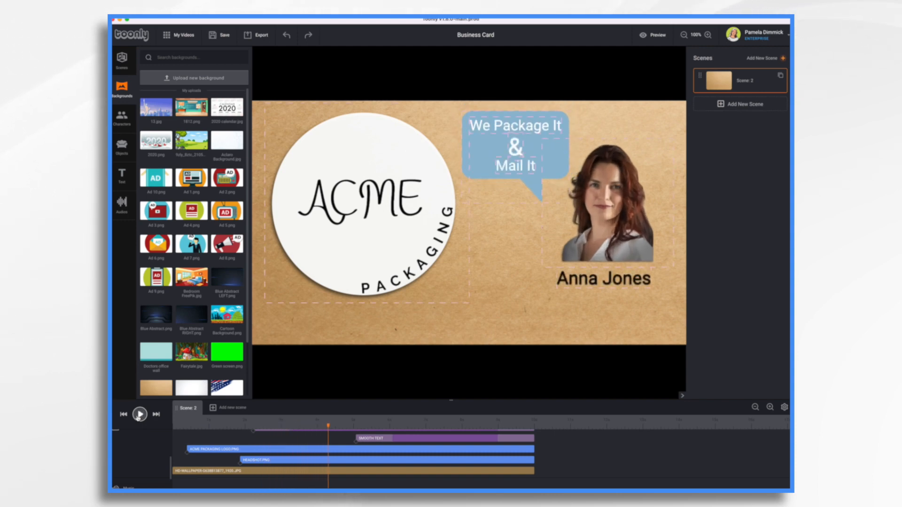
# Set the Out Effect of the headshot to Instant
pyautogui.click(584, 222)
pyautogui.scroll(2, 323, 464)
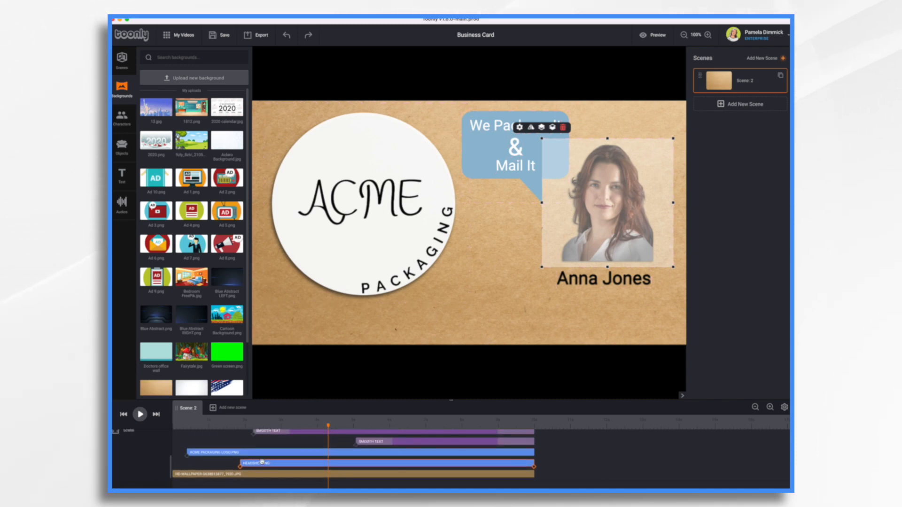
pyautogui.click(519, 128)
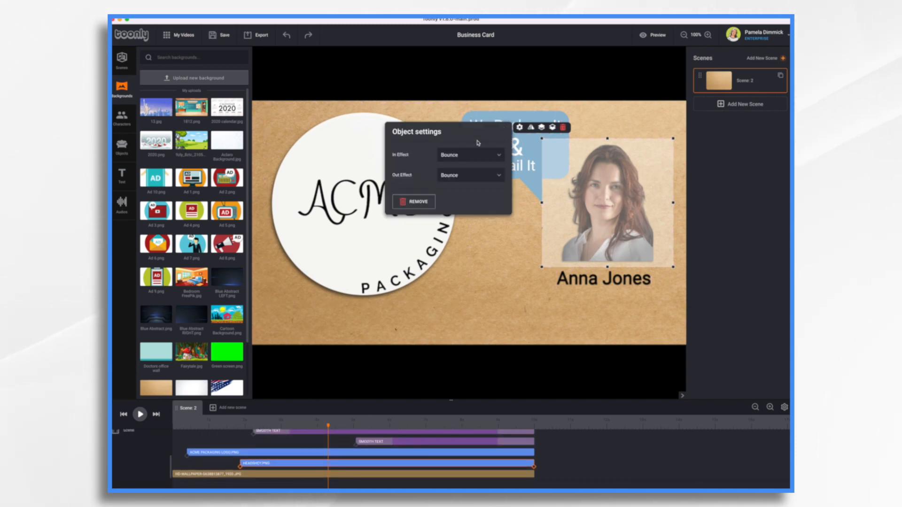
pyautogui.click(499, 179)
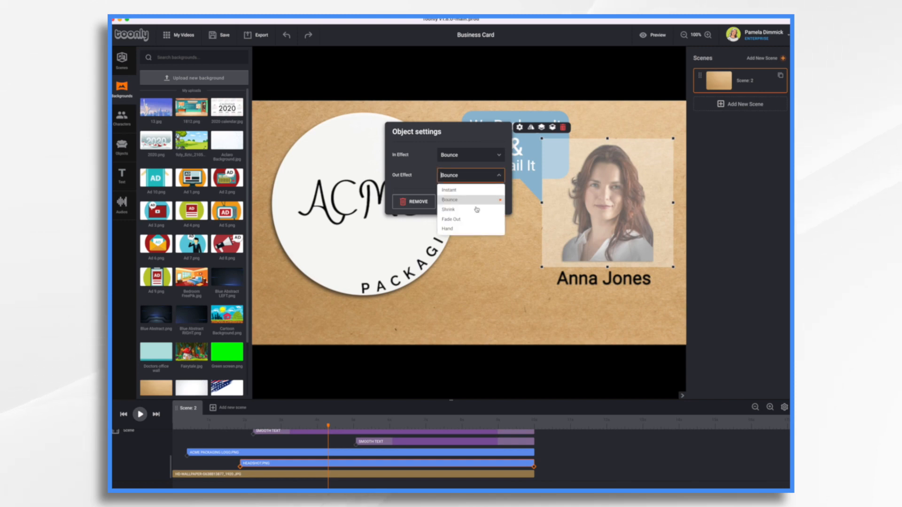
pyautogui.click(450, 190)
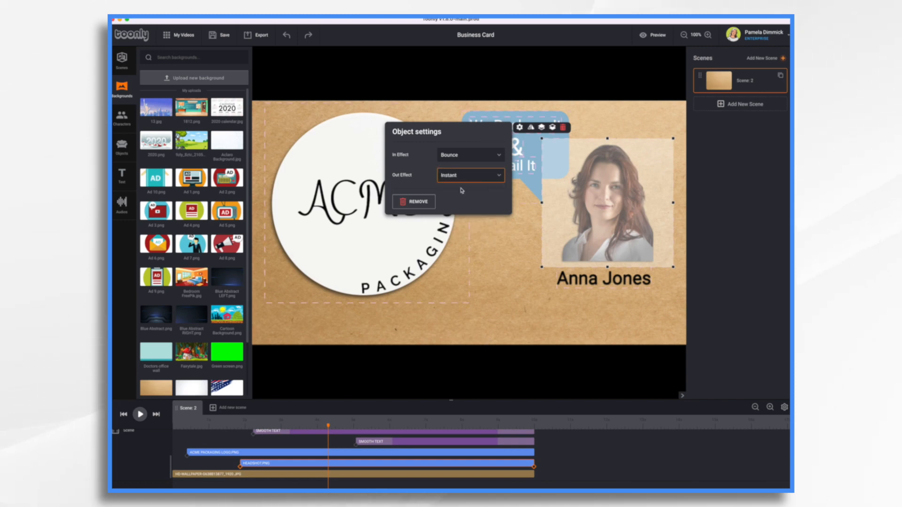
# Set the headshot's In Effect to Fade In and play the scene from the start to check it
pyautogui.click(490, 155)
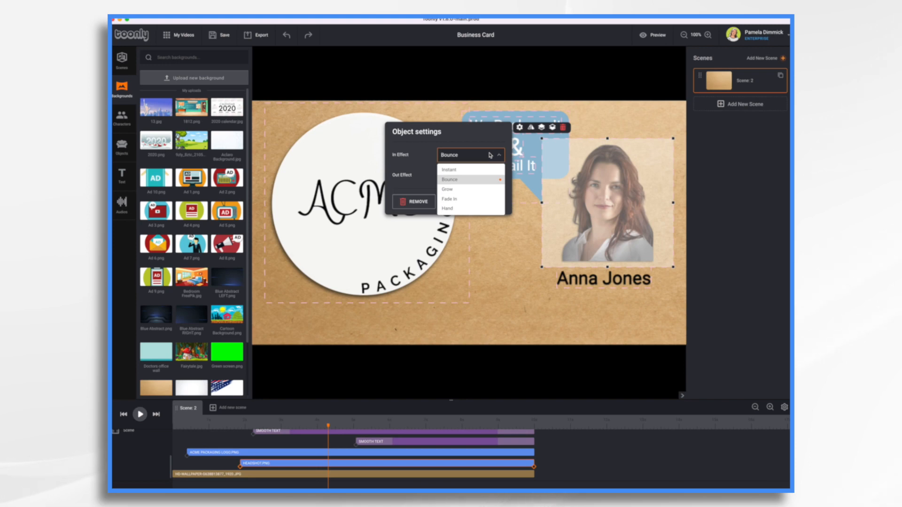
pyautogui.click(453, 199)
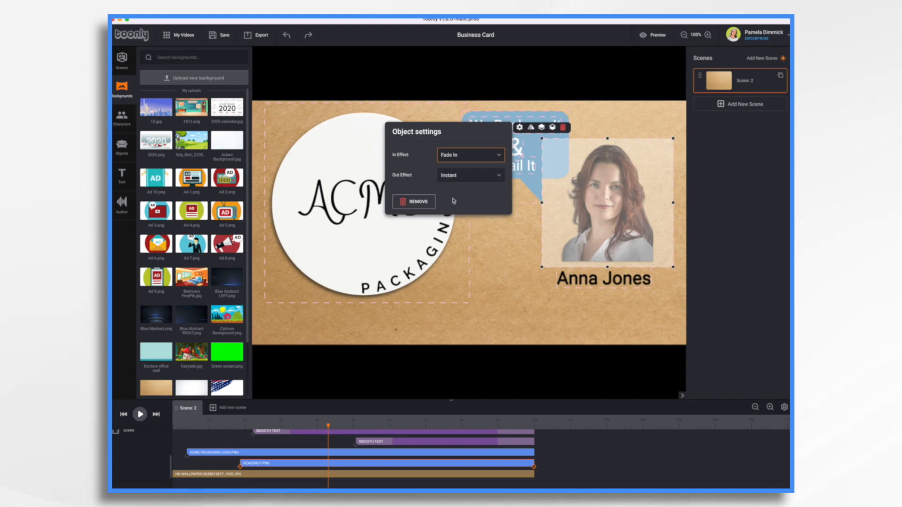
pyautogui.click(124, 415)
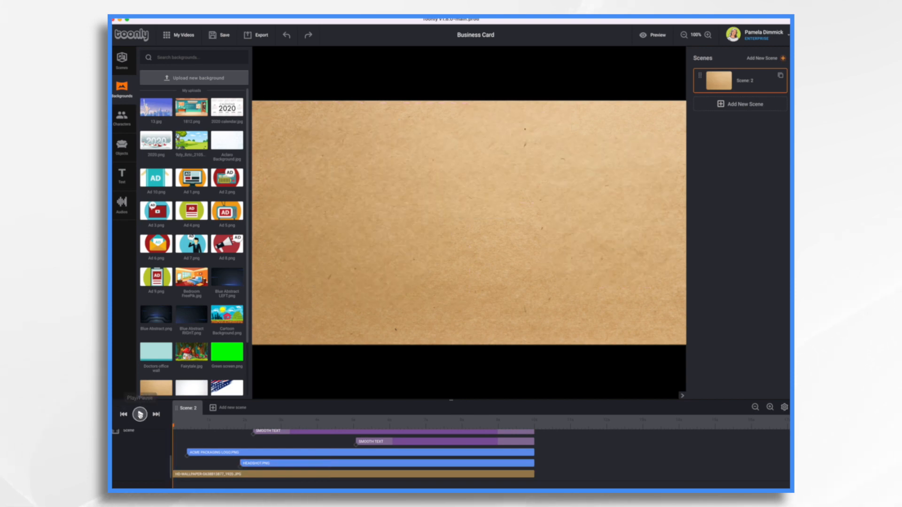
pyautogui.click(140, 415)
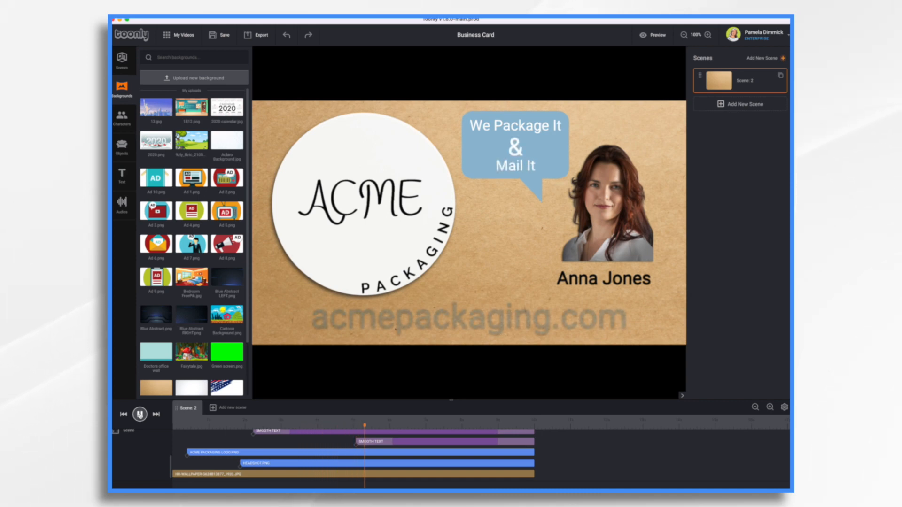
pyautogui.click(139, 414)
# Play the scene from the point where the speech bubble and tagline texts come in
pyautogui.scroll(3, 322, 456)
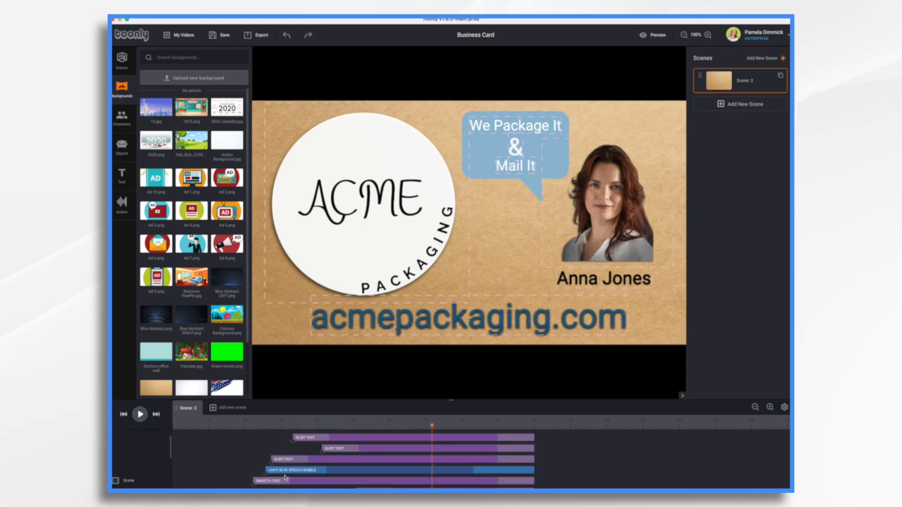
pyautogui.click(309, 460)
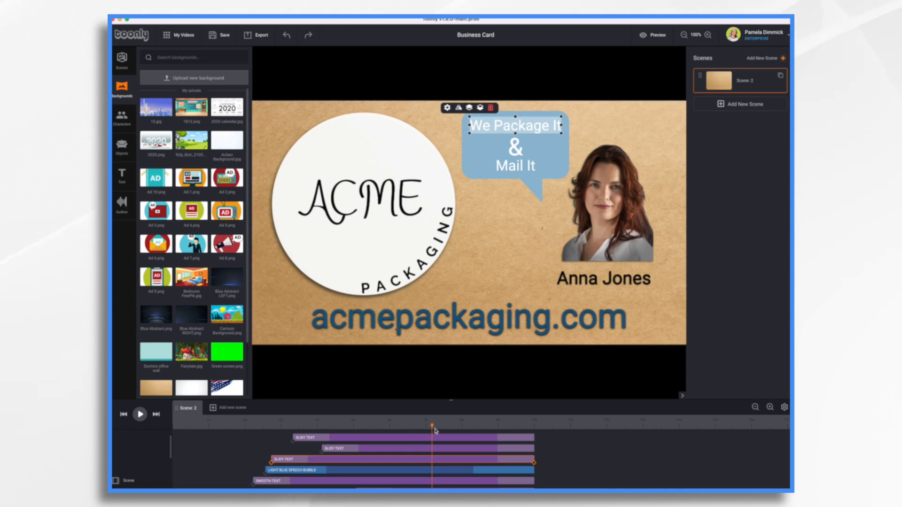
pyautogui.moveTo(432, 427); pyautogui.dragTo(264, 428)
pyautogui.click(139, 414)
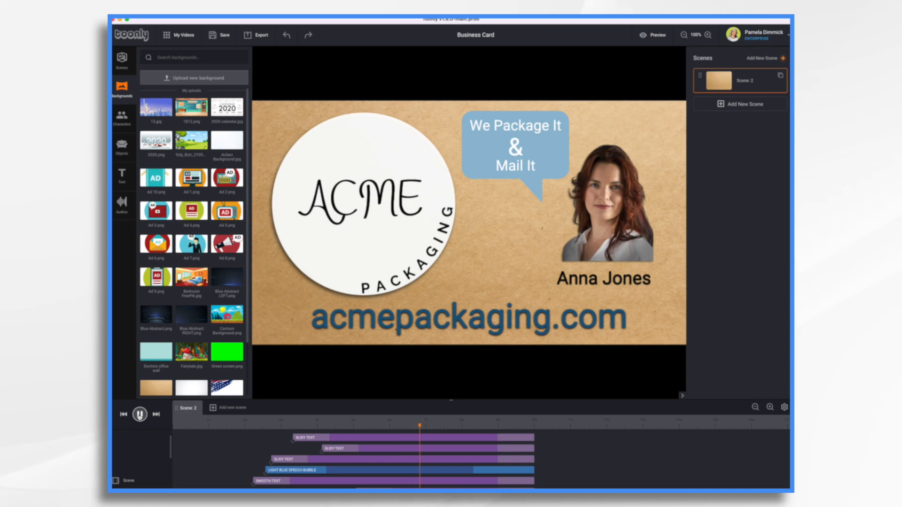
pyautogui.click(139, 414)
# Trim the start of the acmepackaging.com text clip so it enters well after the tagline texts, keeping its end at the scene's end
pyautogui.scroll(1, 426, 470)
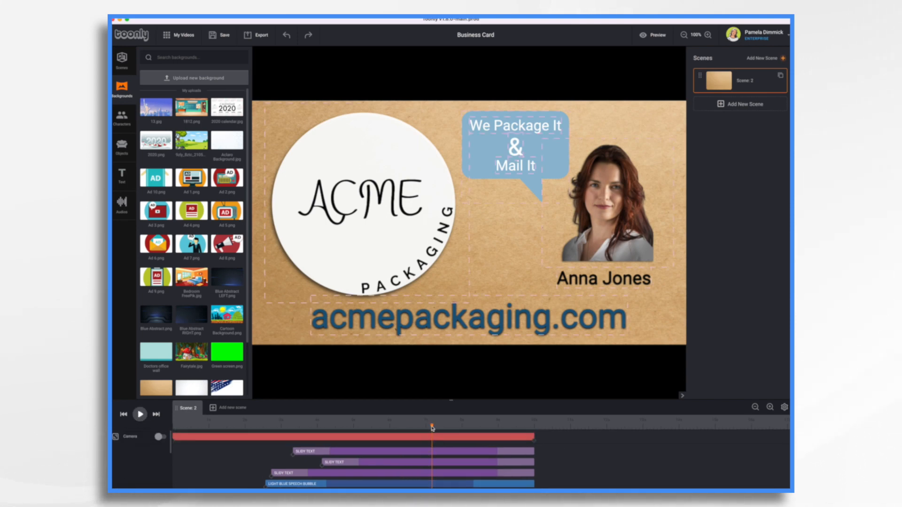
pyautogui.scroll(-5, 413, 458)
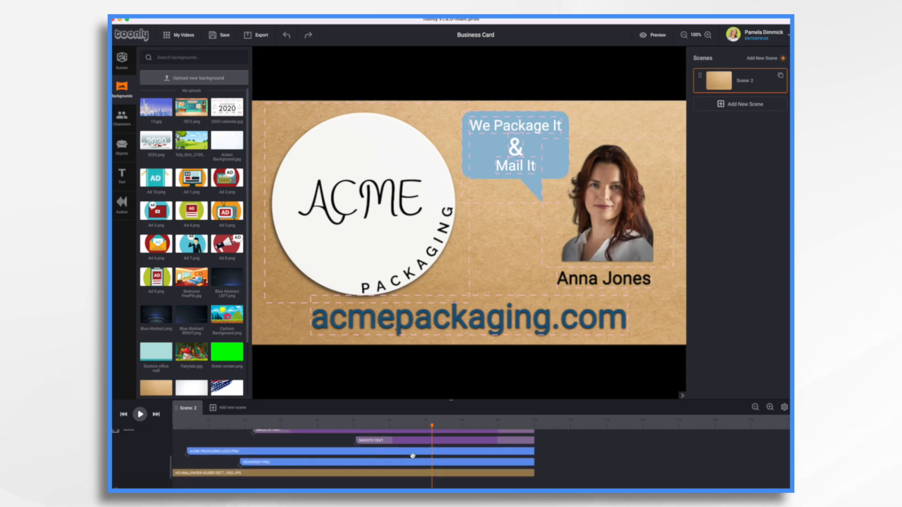
pyautogui.moveTo(357, 448); pyautogui.dragTo(393, 455)
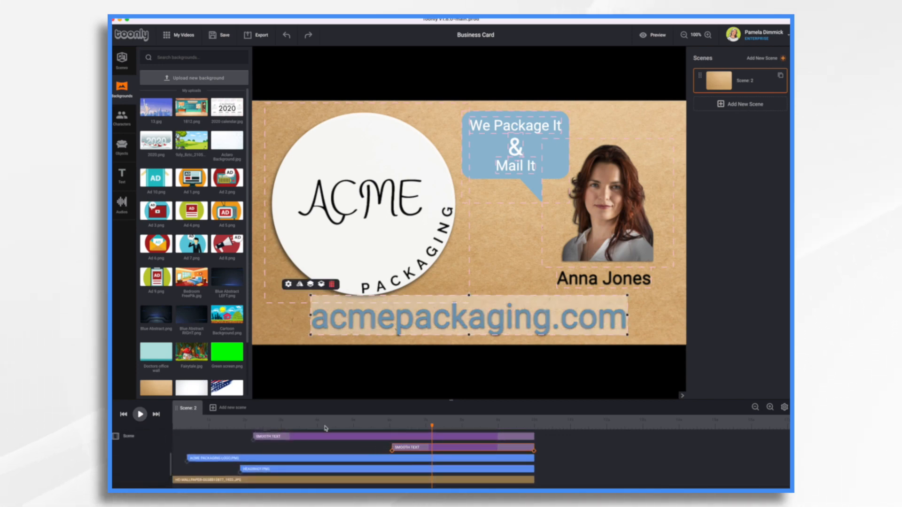
# Set the Out Effect of the light blue speech bubble to Instant
pyautogui.click(498, 183)
pyautogui.click(439, 108)
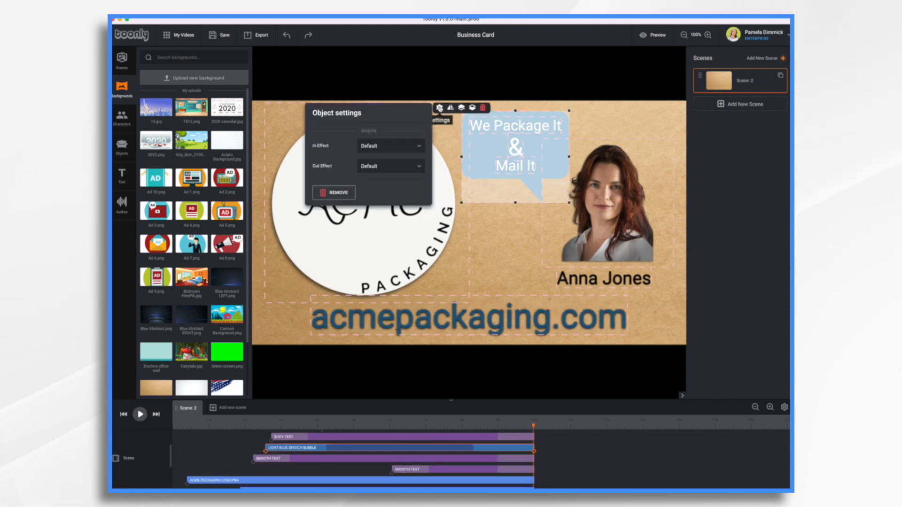
pyautogui.click(402, 166)
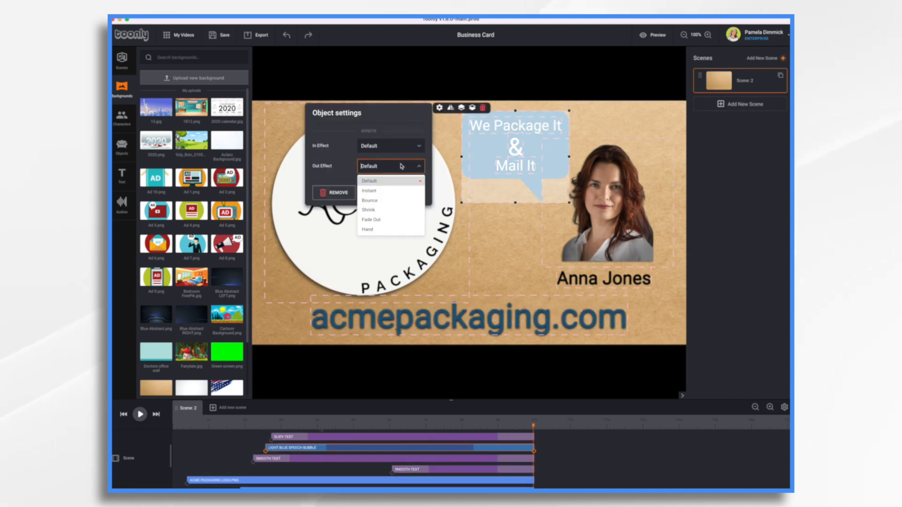
pyautogui.click(369, 191)
pyautogui.click(459, 172)
# Reduce the Duration out of the "We Package It" text to its minimum, leaving its Out Effect at Default
pyautogui.click(503, 125)
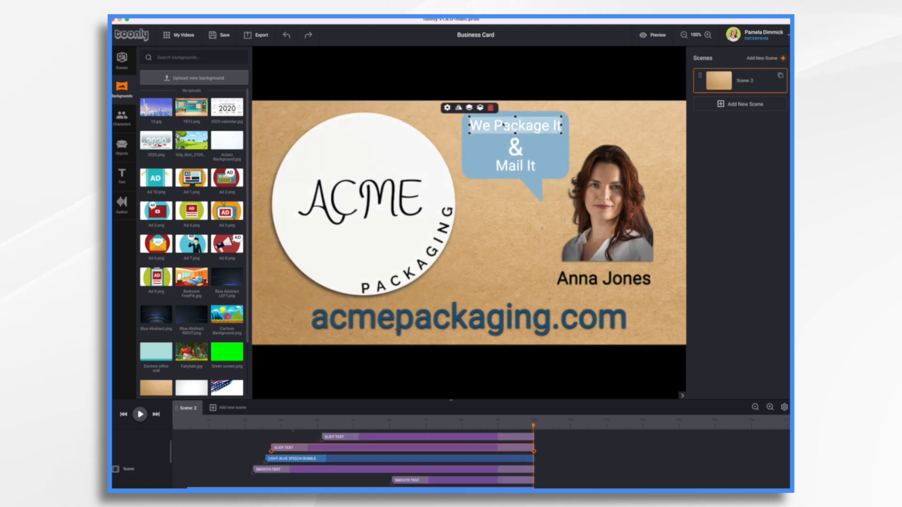
pyautogui.click(447, 108)
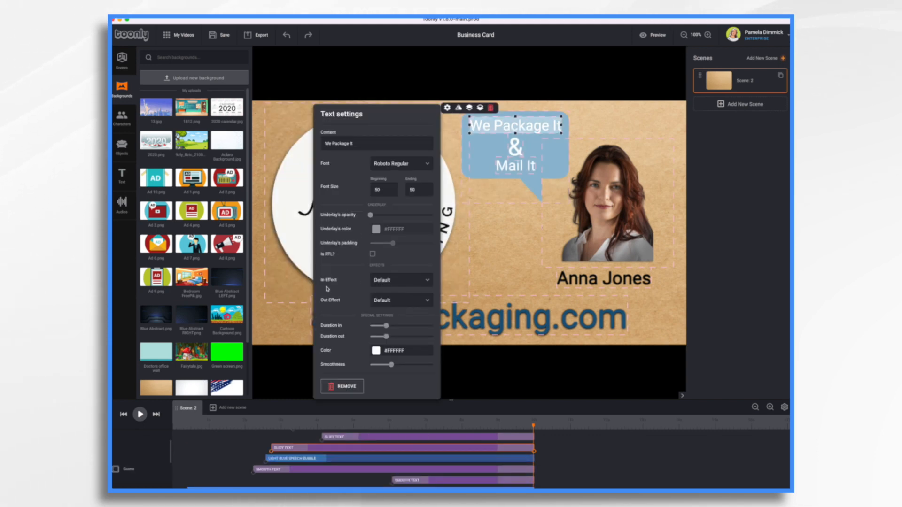
pyautogui.click(427, 305)
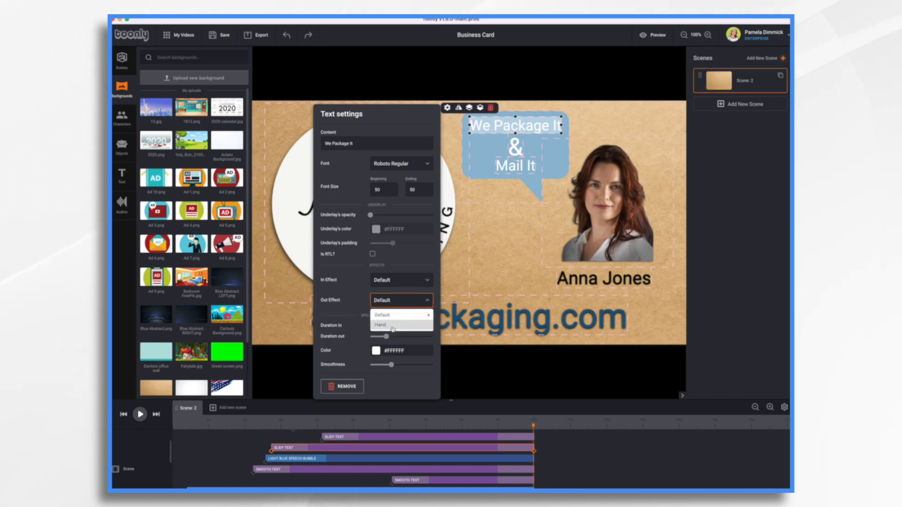
pyautogui.click(358, 302)
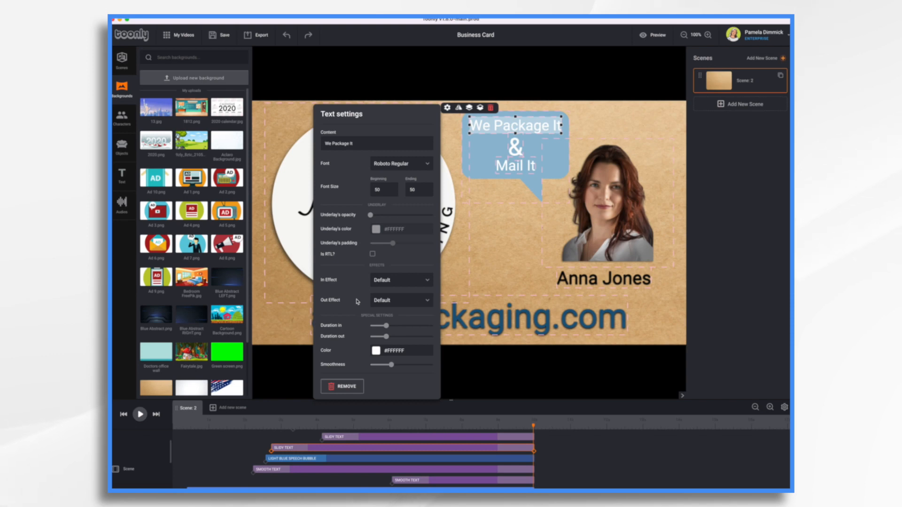
pyautogui.click(404, 301)
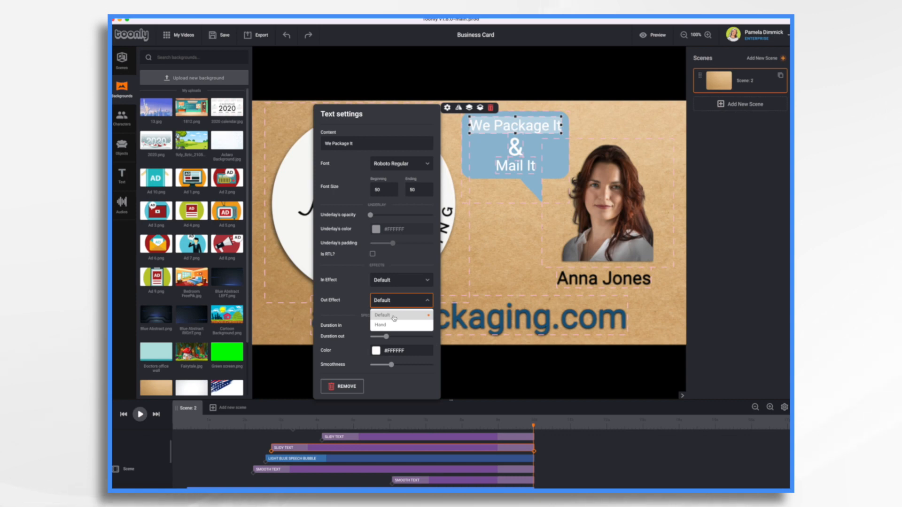
pyautogui.click(361, 303)
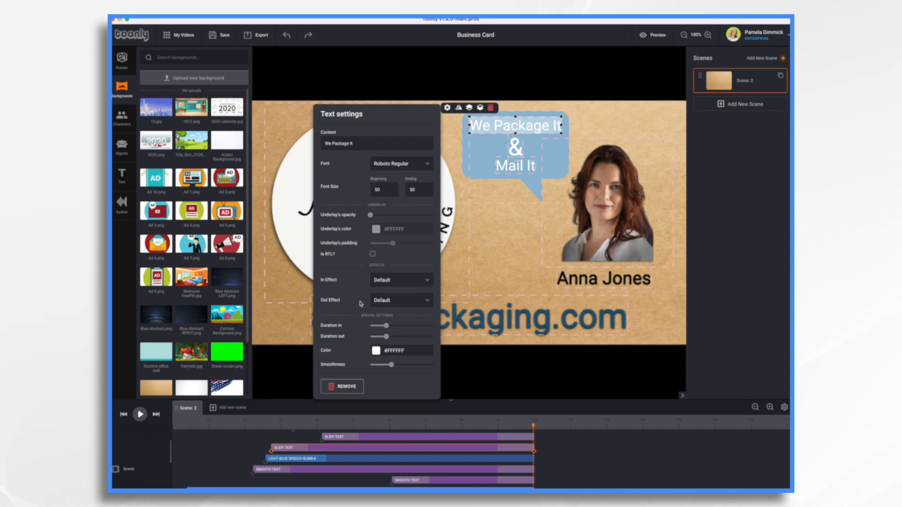
pyautogui.moveTo(384, 337); pyautogui.dragTo(349, 342)
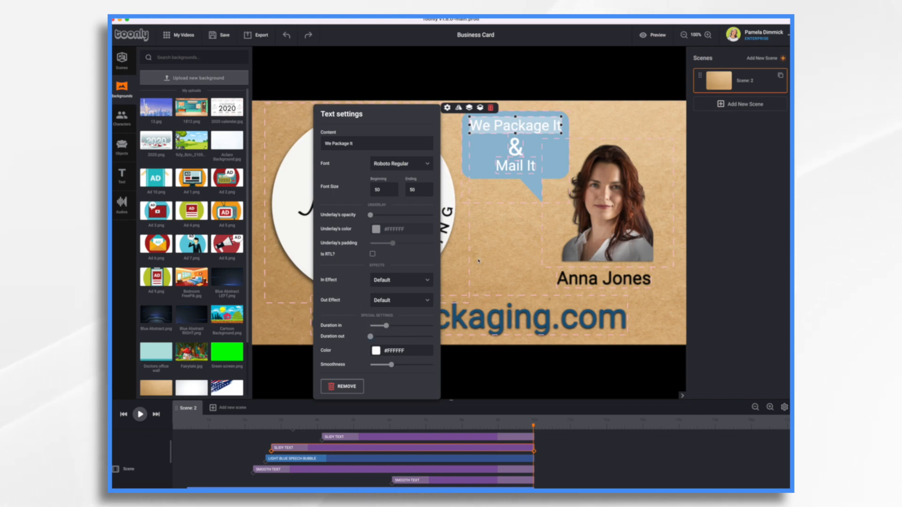
pyautogui.click(515, 207)
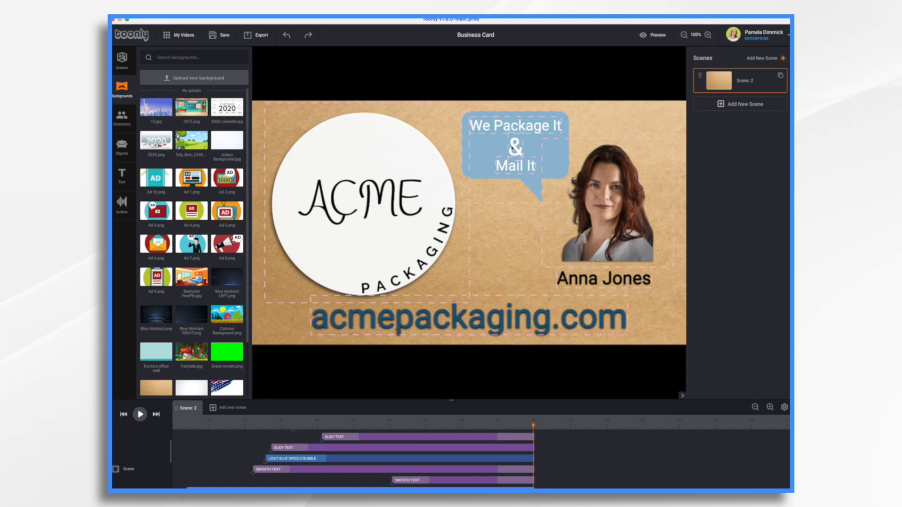
# Reduce the Duration out of the "&" and "Mail It" texts and the name text under the headshot to the minimum
pyautogui.click(515, 143)
pyautogui.click(486, 121)
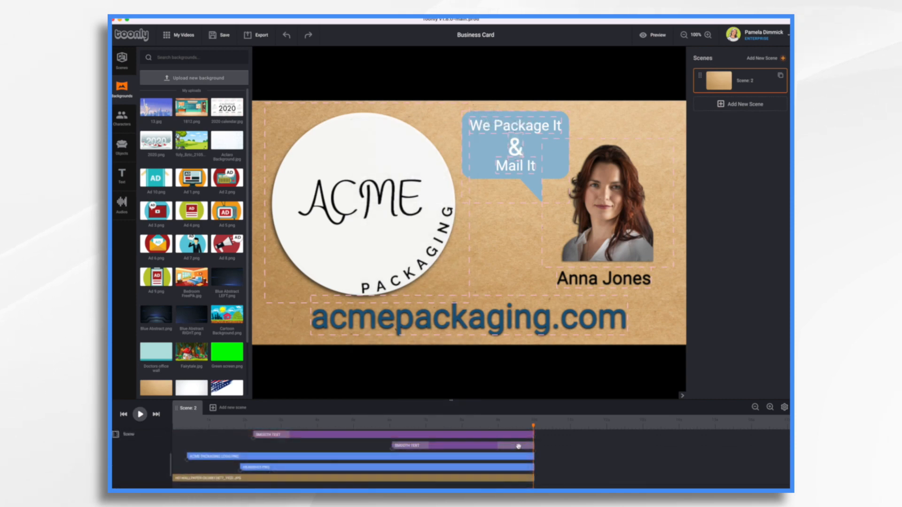
pyautogui.scroll(2, 518, 446)
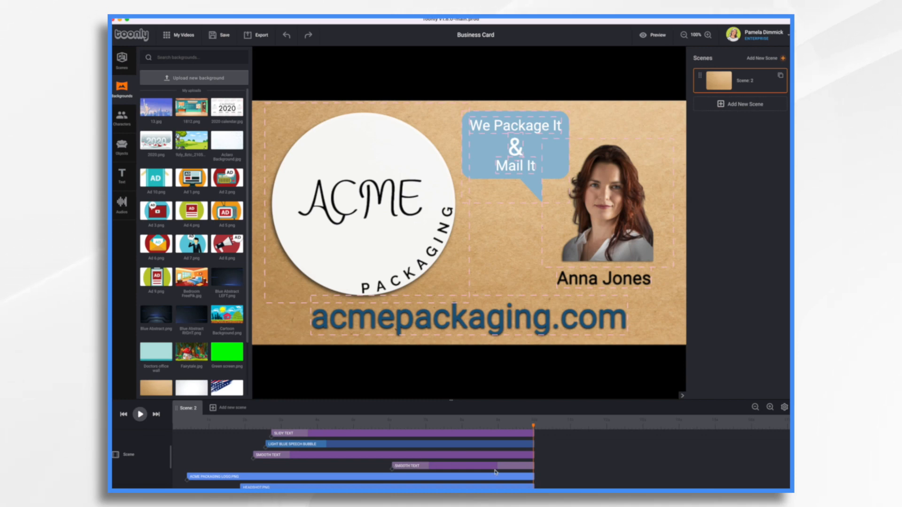
# Set the Duration out of the acmepackaging.com text to 0 and play the scene from the start
pyautogui.click(514, 467)
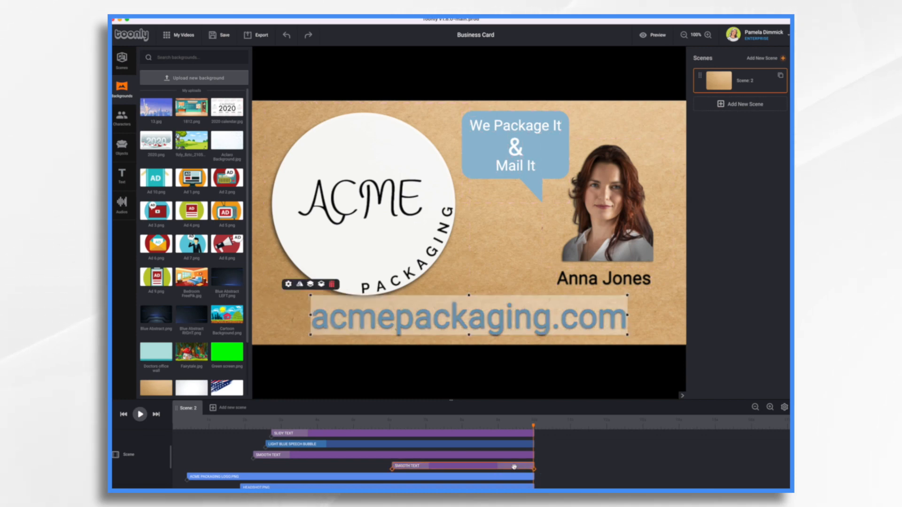
pyautogui.click(288, 284)
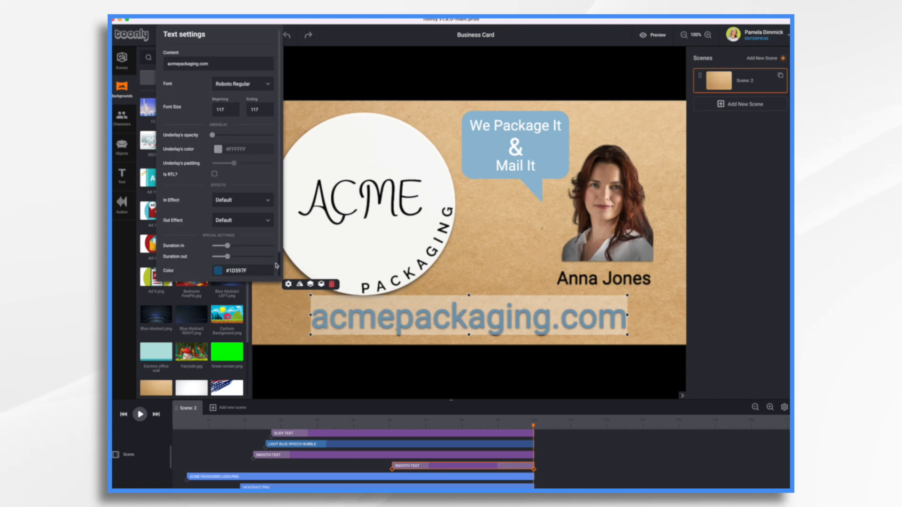
pyautogui.moveTo(227, 257); pyautogui.dragTo(206, 263)
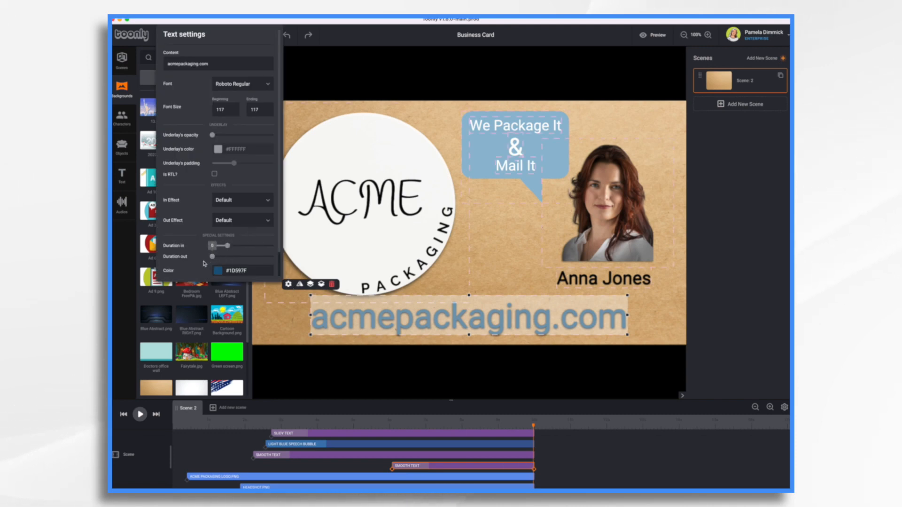
pyautogui.moveTo(534, 467)
pyautogui.mouseDown()
pyautogui.moveTo(549, 465)
pyautogui.moveTo(532, 465)
pyautogui.mouseUp()
pyautogui.click(290, 329)
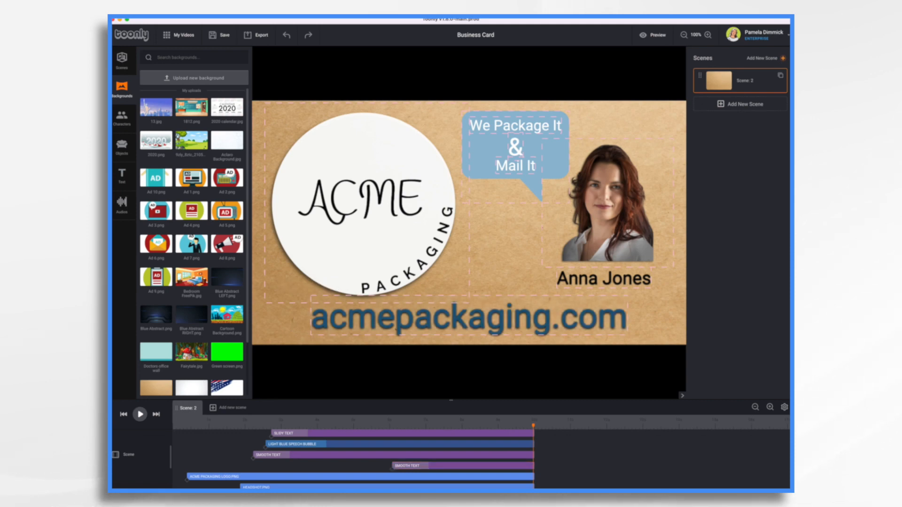
pyautogui.click(121, 416)
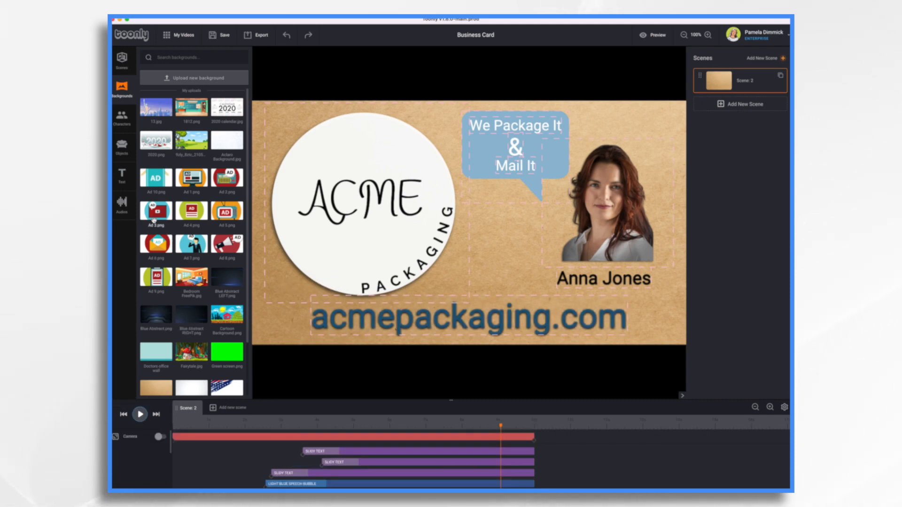
# Add the "Simplicity" track from the audio library to the music lane at the start of the scene
pyautogui.click(123, 207)
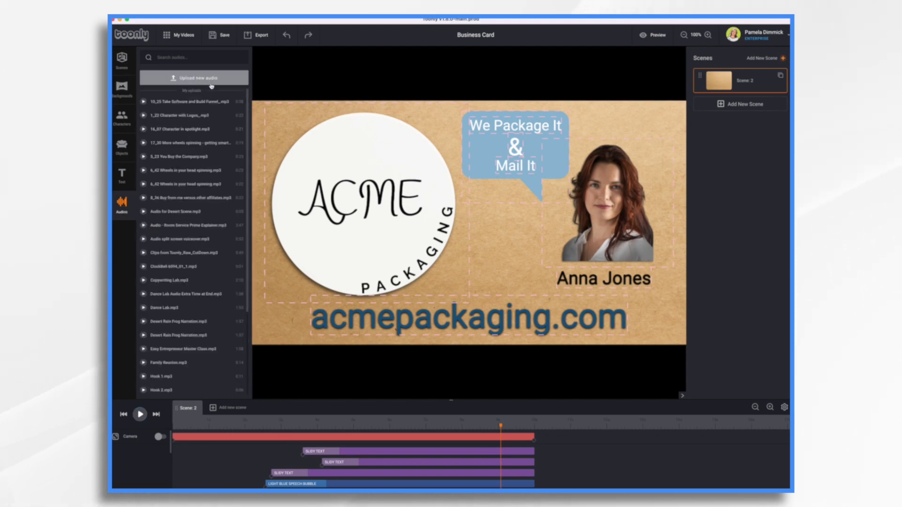
pyautogui.scroll(-12, 207, 225)
pyautogui.scroll(-2, 205, 229)
pyautogui.scroll(-5, 205, 230)
pyautogui.scroll(-11, 206, 230)
pyautogui.scroll(-18, 205, 227)
pyautogui.scroll(-12, 204, 227)
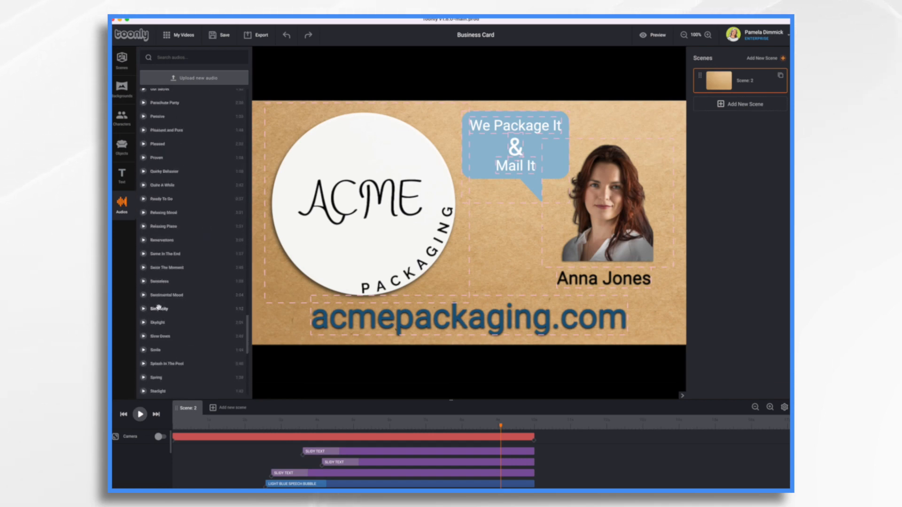
pyautogui.scroll(-2, 202, 458)
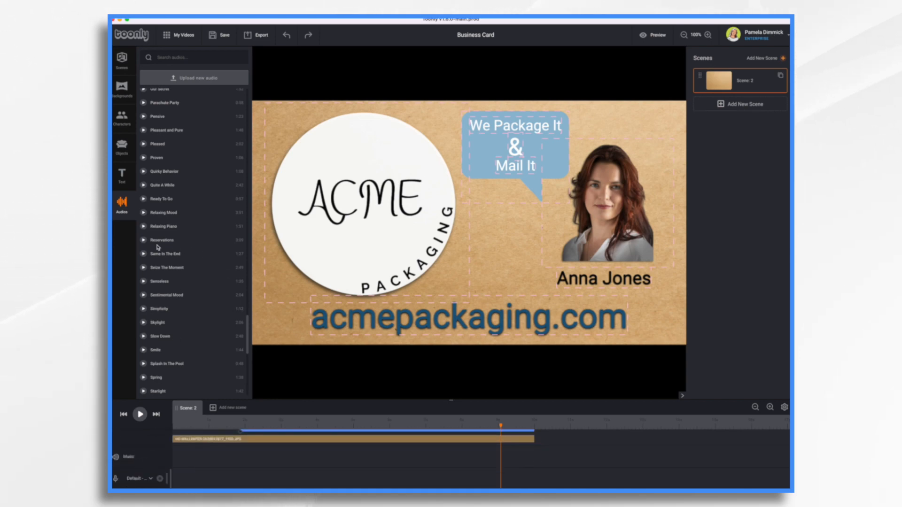
pyautogui.moveTo(158, 309); pyautogui.dragTo(202, 459)
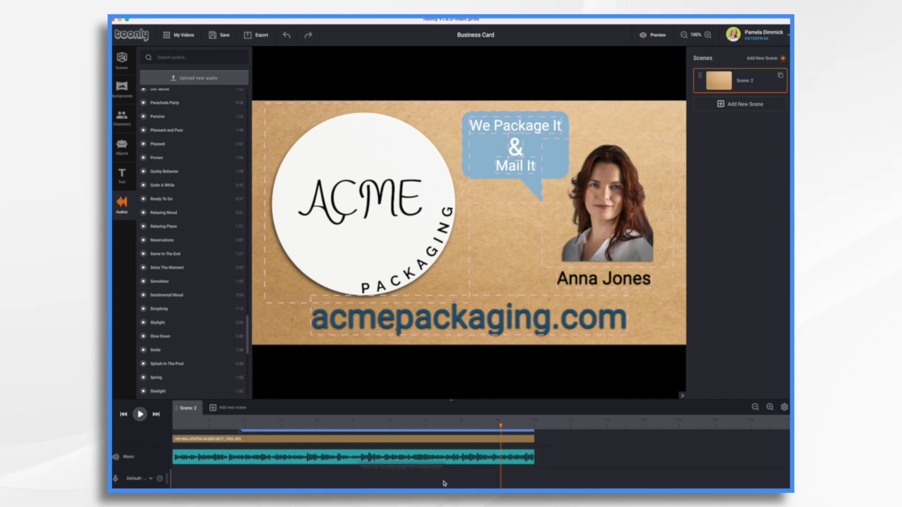
# Enable Fade Out in the sound settings of the music clip
pyautogui.click(523, 461)
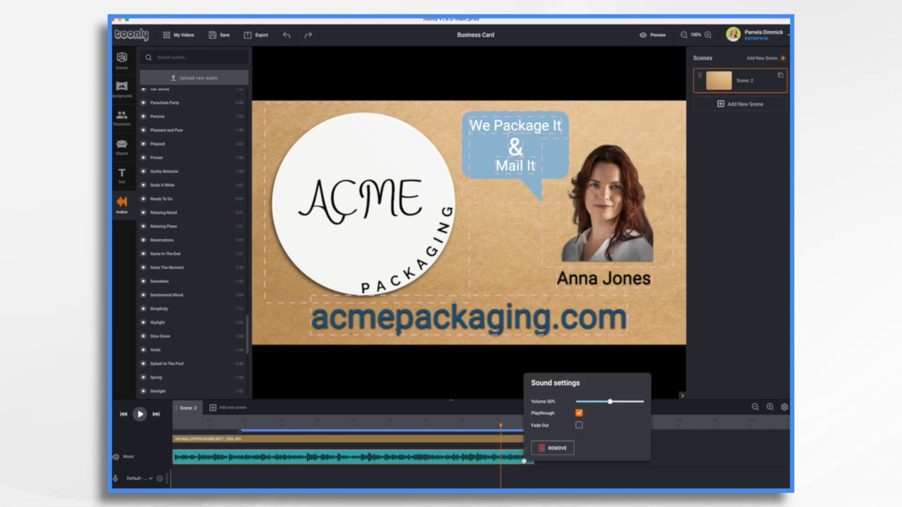
pyautogui.click(579, 426)
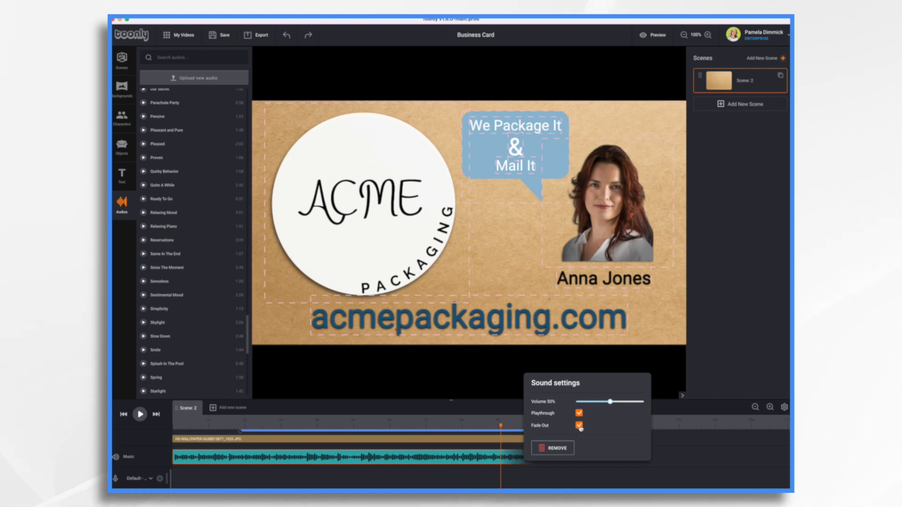
pyautogui.click(517, 455)
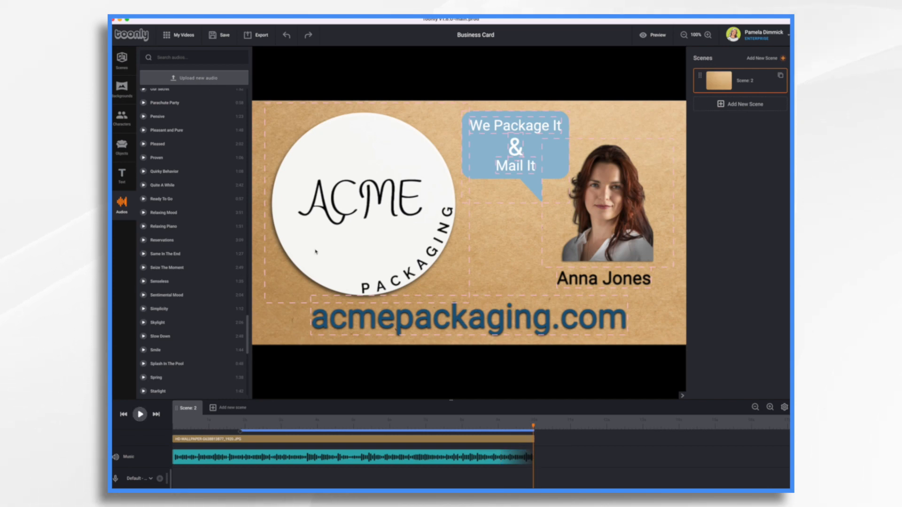
# Enlarge the headshot and reposition it above the name text, beside the speech bubble
pyautogui.click(584, 189)
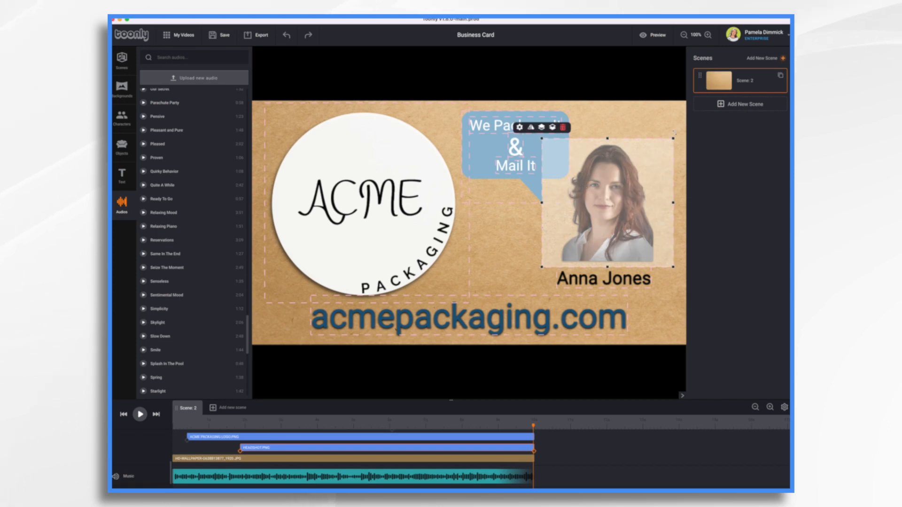
pyautogui.moveTo(674, 133); pyautogui.dragTo(679, 93)
pyautogui.moveTo(626, 206); pyautogui.dragTo(602, 216)
pyautogui.scroll(5, 341, 465)
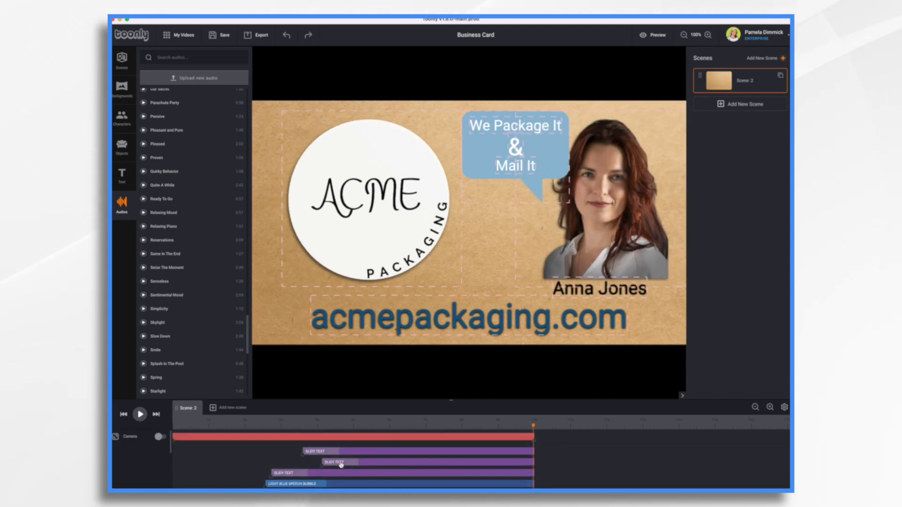
# Enable the camera and, at its start keyframe, shrink the camera frame to the area around the logo's position at the scene's left edge
pyautogui.click(160, 437)
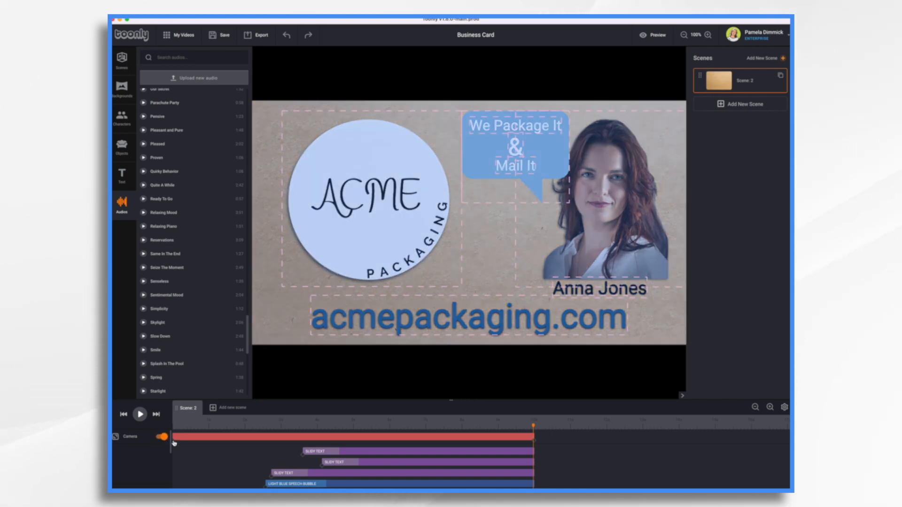
pyautogui.click(173, 443)
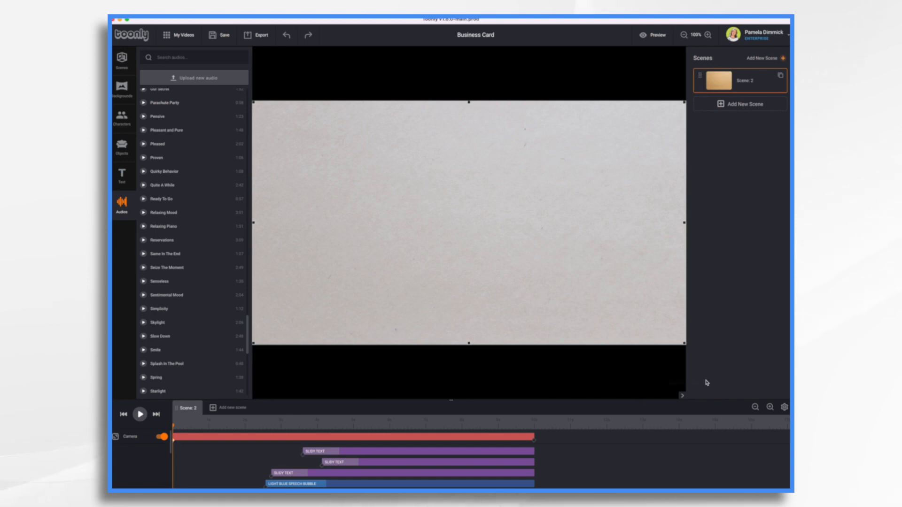
pyautogui.moveTo(684, 344); pyautogui.dragTo(460, 218)
pyautogui.moveTo(336, 159); pyautogui.dragTo(345, 215)
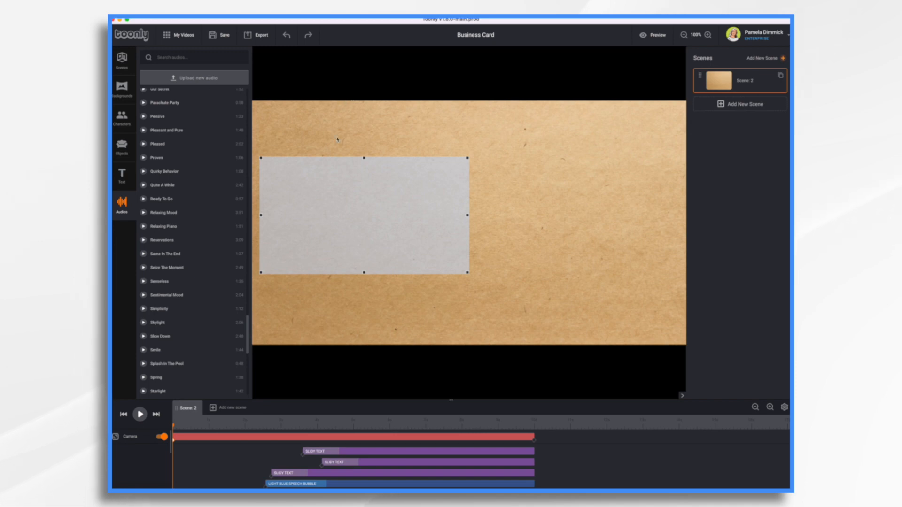
pyautogui.moveTo(467, 157); pyautogui.dragTo(499, 140)
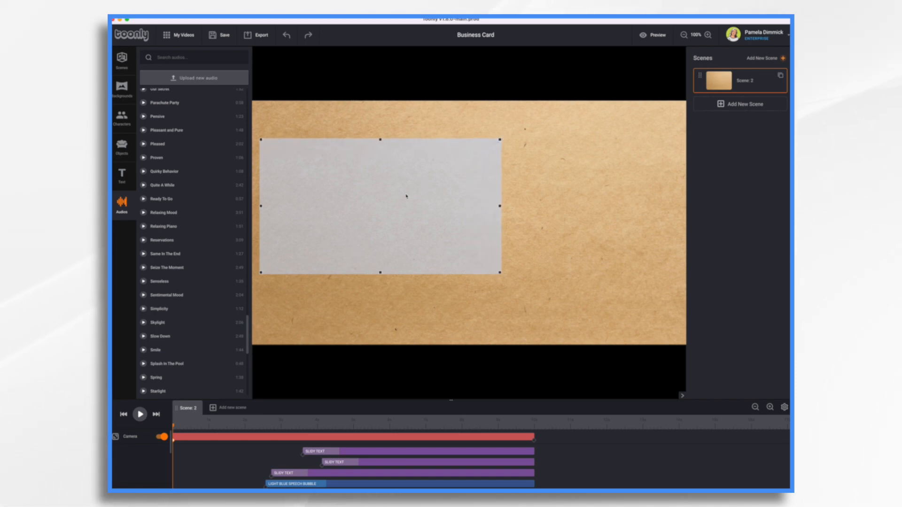
pyautogui.moveTo(406, 196); pyautogui.dragTo(402, 204)
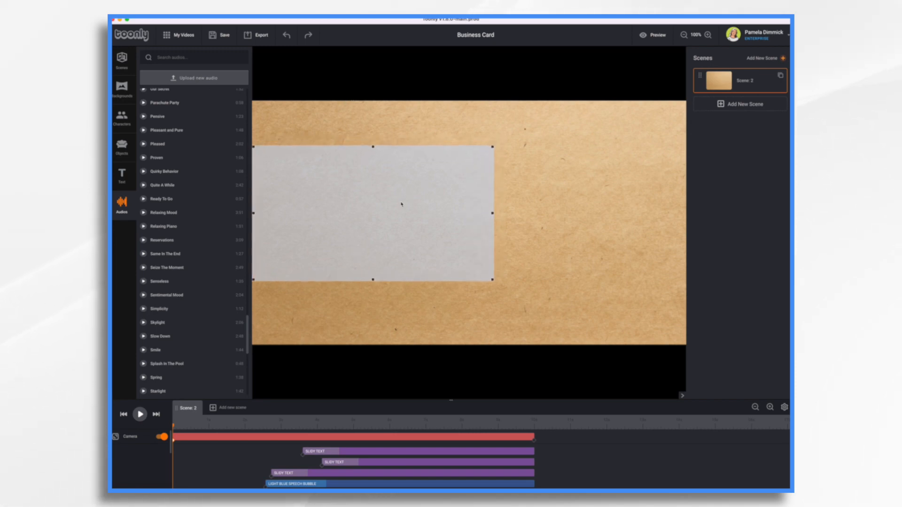
# Check the camera's end keyframe, and play the scene from the start to review the zoom-out
pyautogui.click(534, 444)
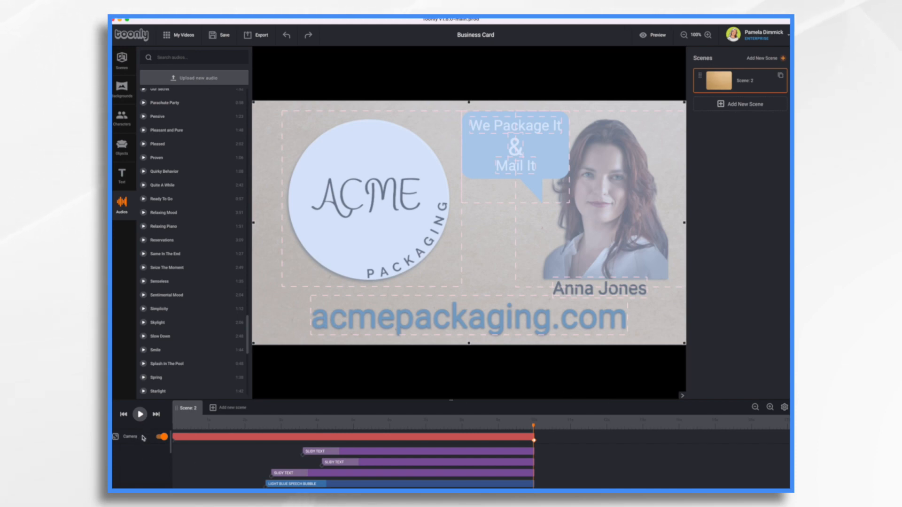
pyautogui.click(124, 415)
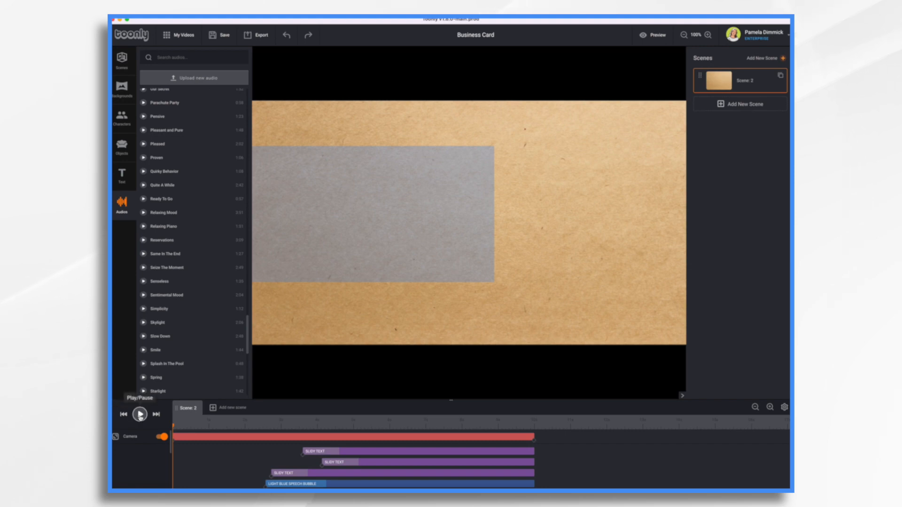
pyautogui.click(140, 414)
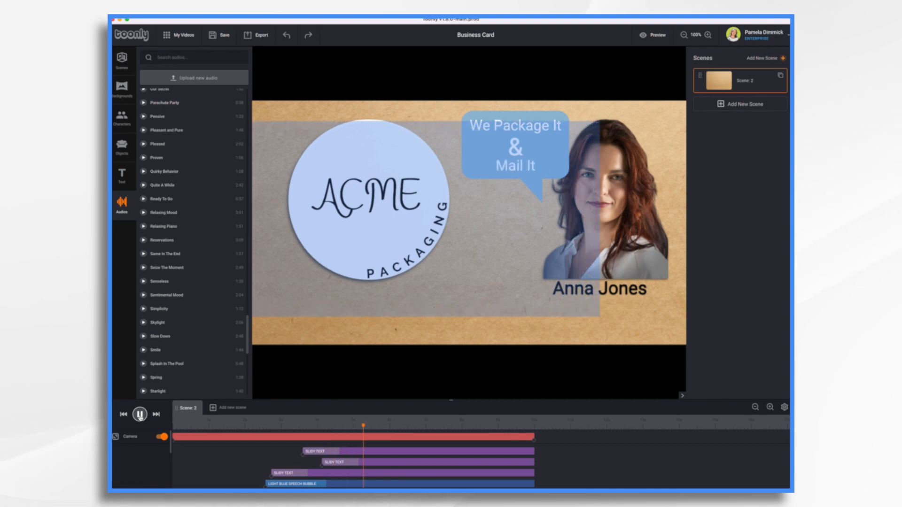
pyautogui.click(140, 415)
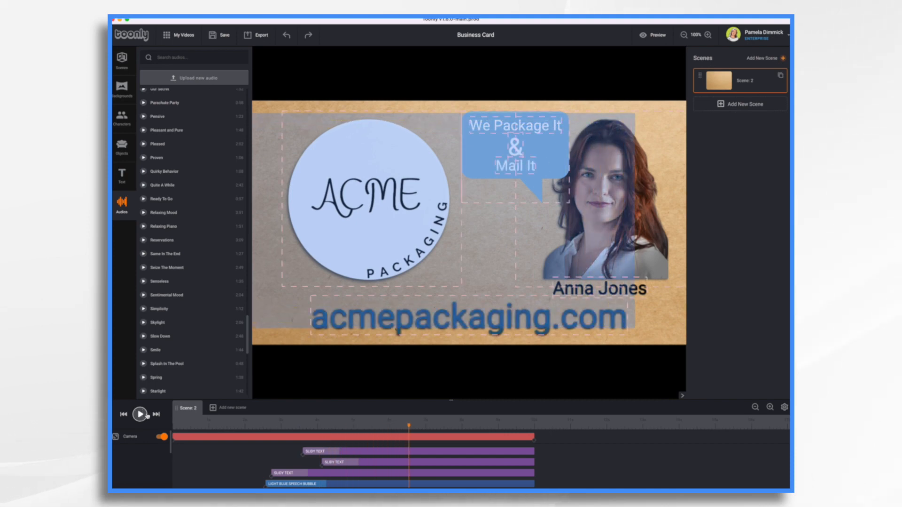
# Add a camera keyframe shortly after the logo appears and enlarge its frame to cover the whole scene
pyautogui.click(235, 440)
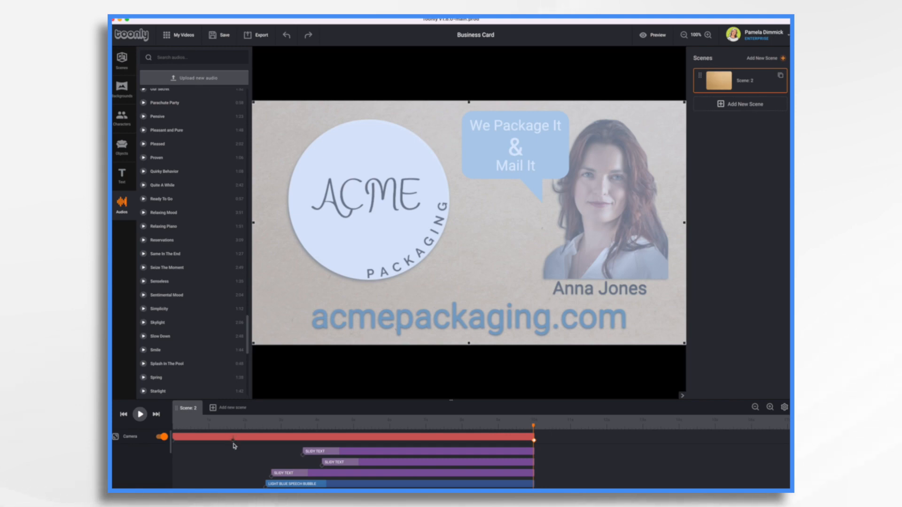
pyautogui.click(233, 440)
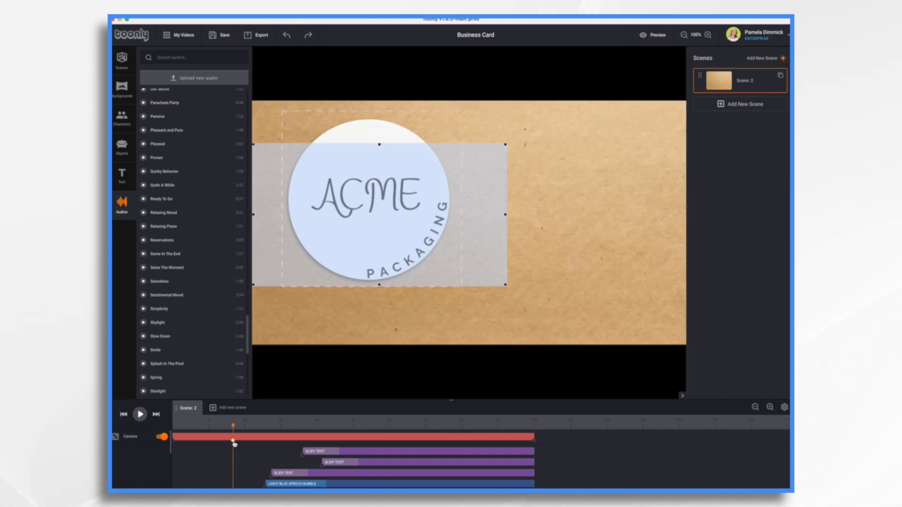
pyautogui.click(173, 442)
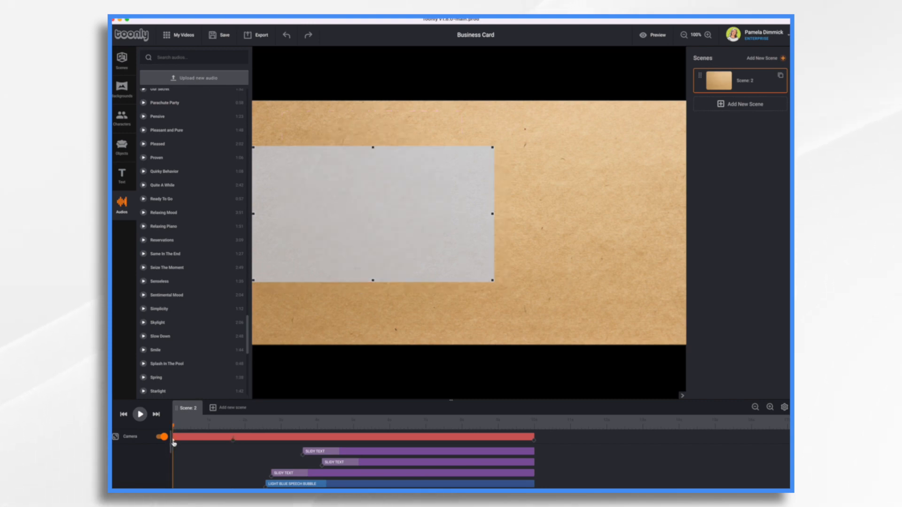
pyautogui.click(234, 441)
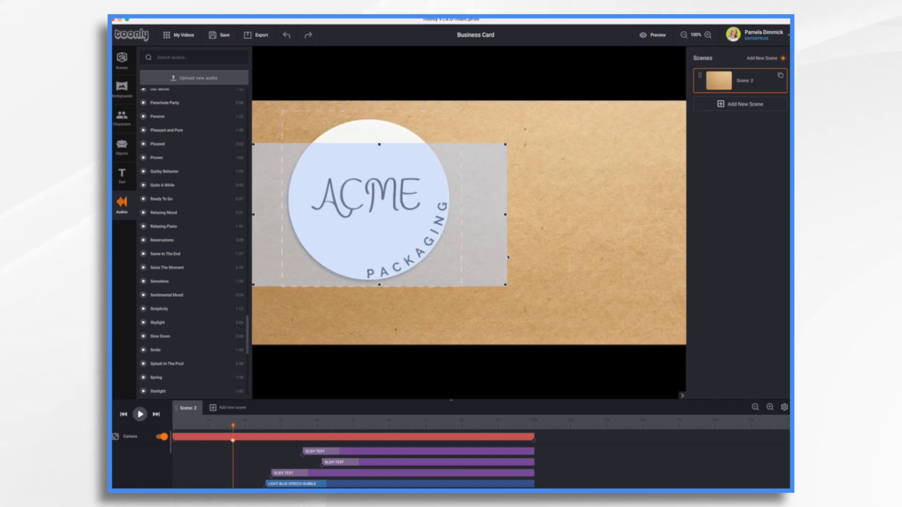
pyautogui.moveTo(505, 287); pyautogui.dragTo(745, 372)
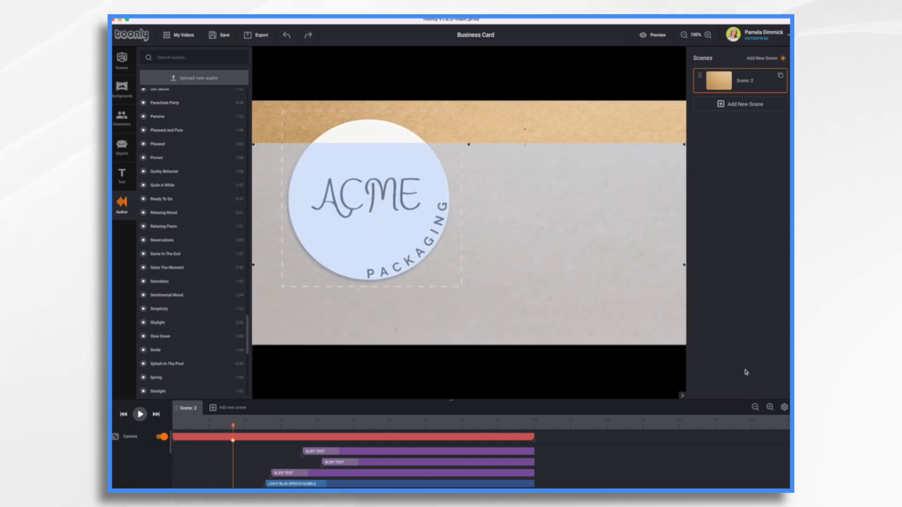
pyautogui.moveTo(578, 253); pyautogui.dragTo(574, 209)
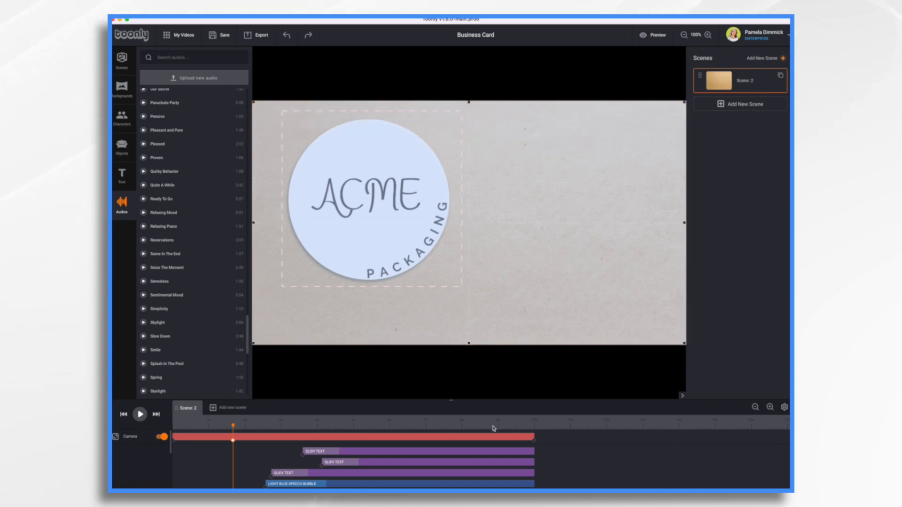
# Play the scene from the start and preview the video to check the new camera zoom
pyautogui.click(124, 415)
pyautogui.click(139, 414)
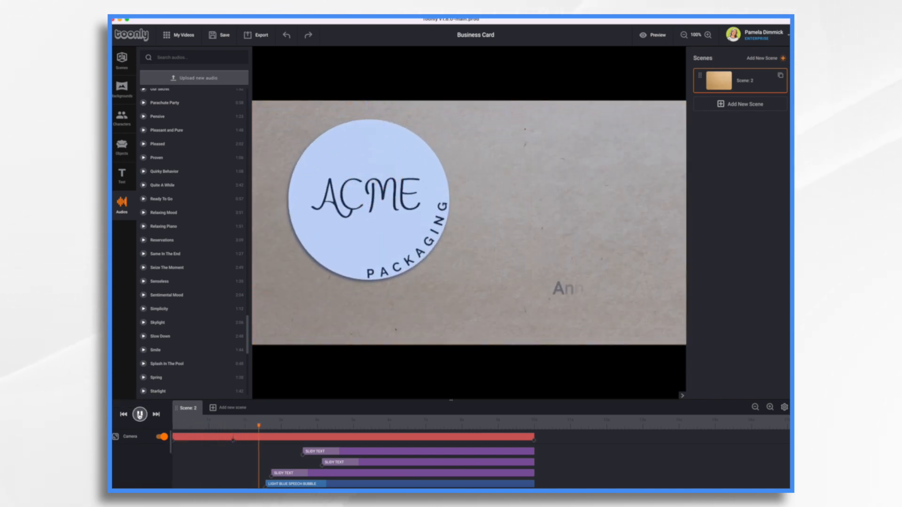
pyautogui.click(139, 414)
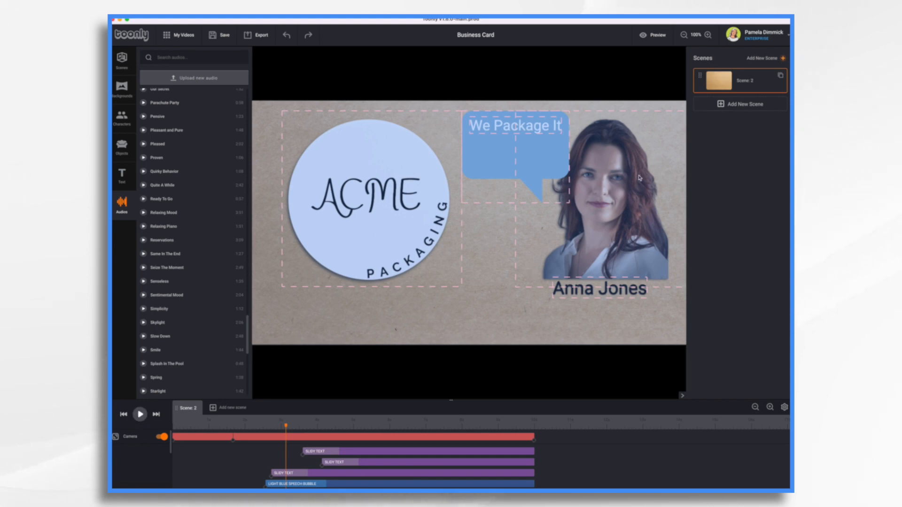
pyautogui.click(647, 37)
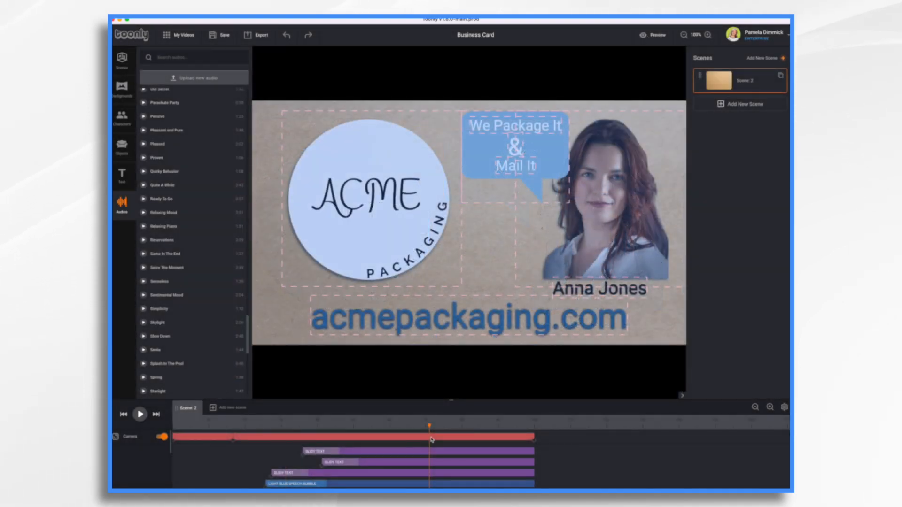
# Add the White American Woman 3 character to the scene over the lower-left part of the logo
pyautogui.click(118, 121)
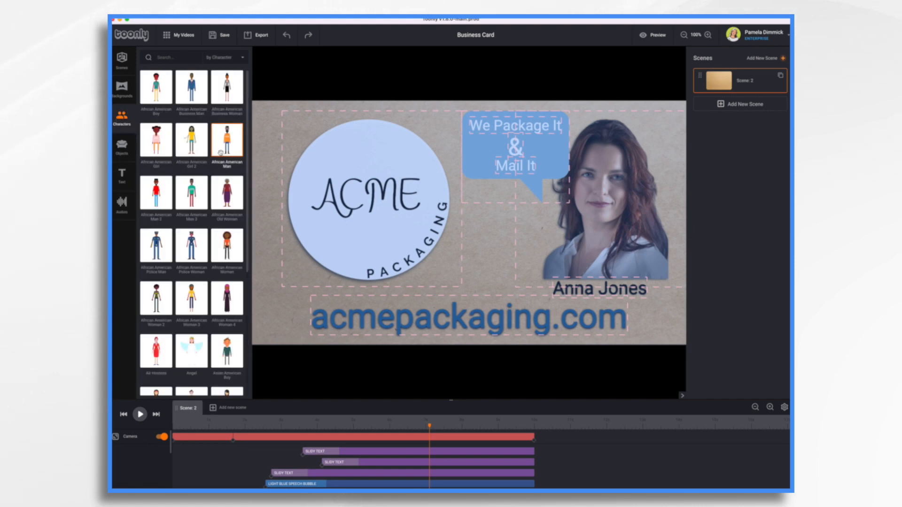
pyautogui.scroll(-3, 221, 232)
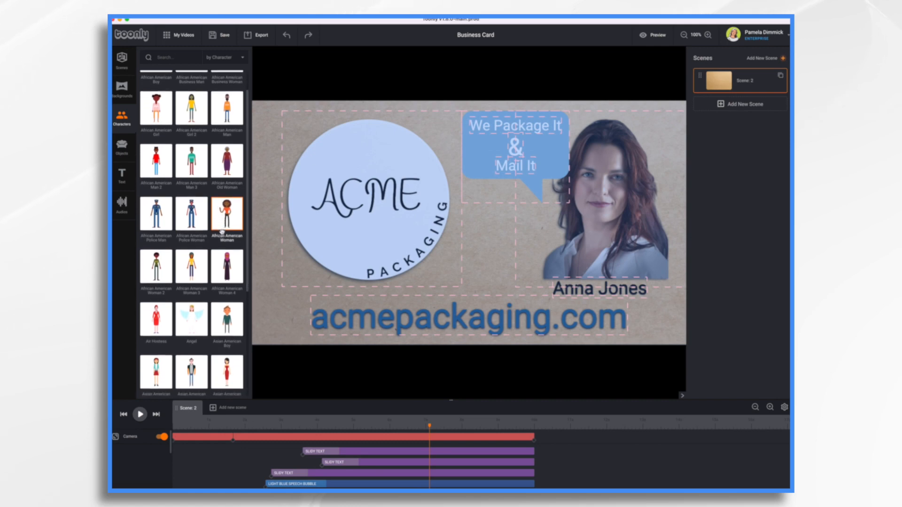
pyautogui.scroll(-20, 222, 232)
pyautogui.moveTo(159, 354); pyautogui.dragTo(313, 278)
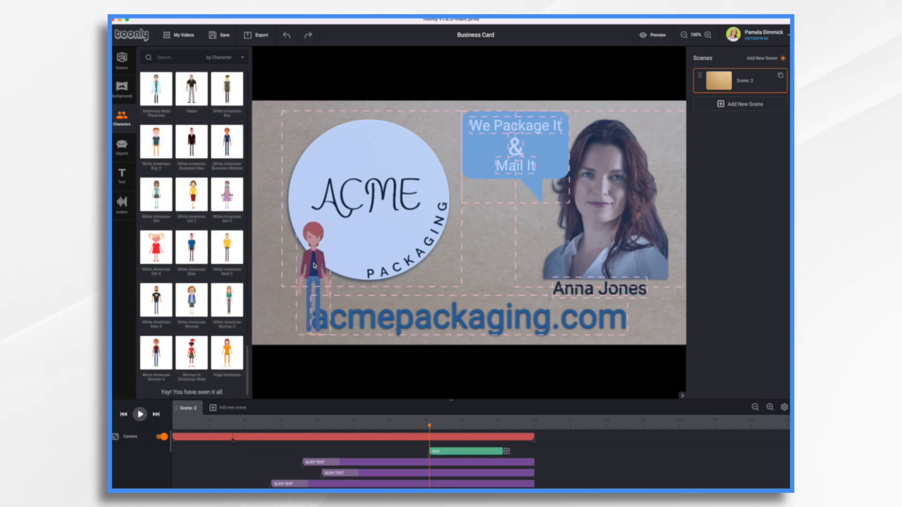
# Turn off the camera for the scene
pyautogui.click(314, 265)
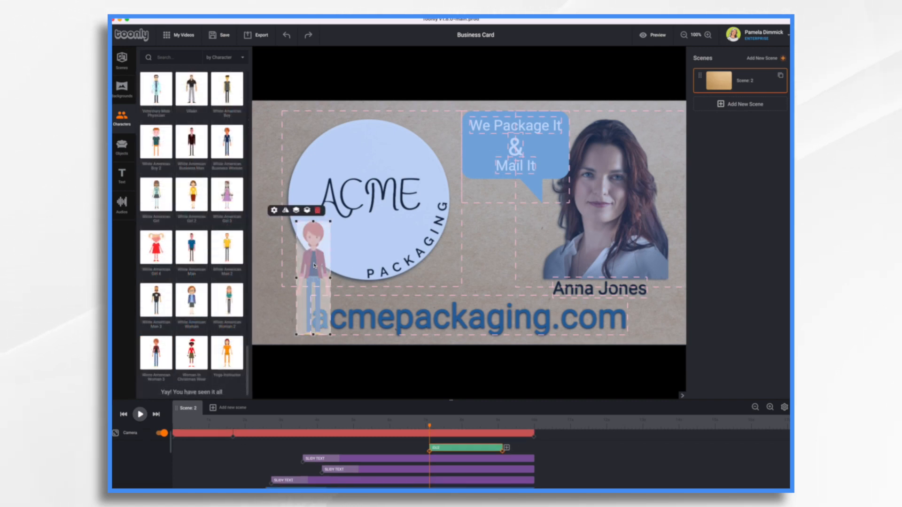
pyautogui.click(156, 437)
pyautogui.click(160, 435)
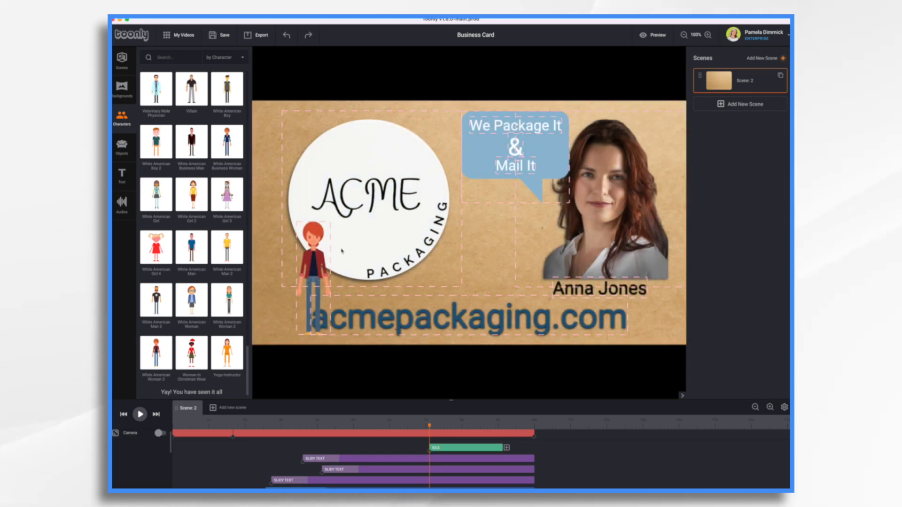
# Set the character's animation type to Sitting and move the character up onto the upper-left part of the logo
pyautogui.click(316, 266)
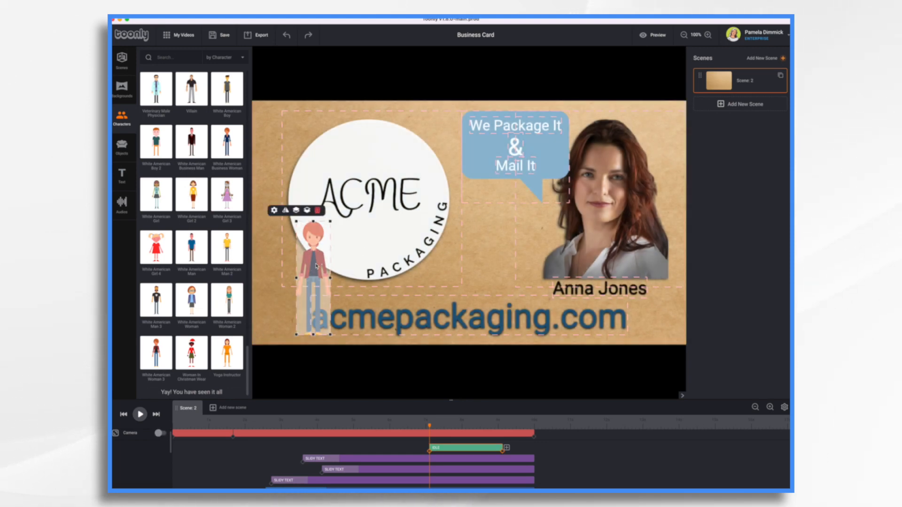
pyautogui.click(274, 212)
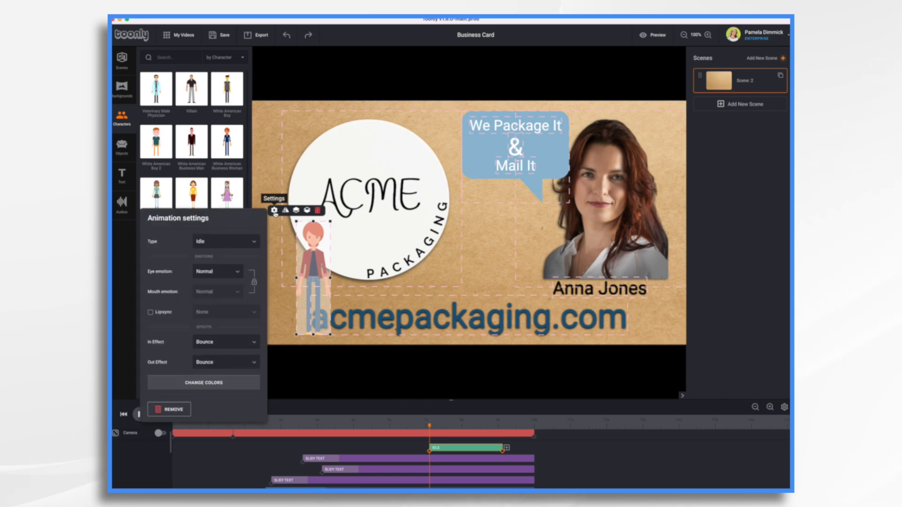
pyautogui.click(236, 244)
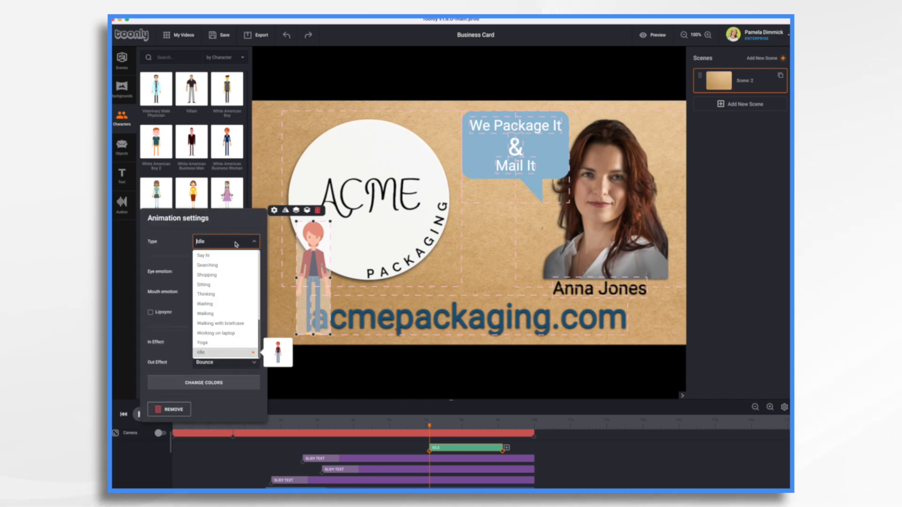
pyautogui.click(205, 285)
pyautogui.moveTo(319, 265); pyautogui.dragTo(333, 161)
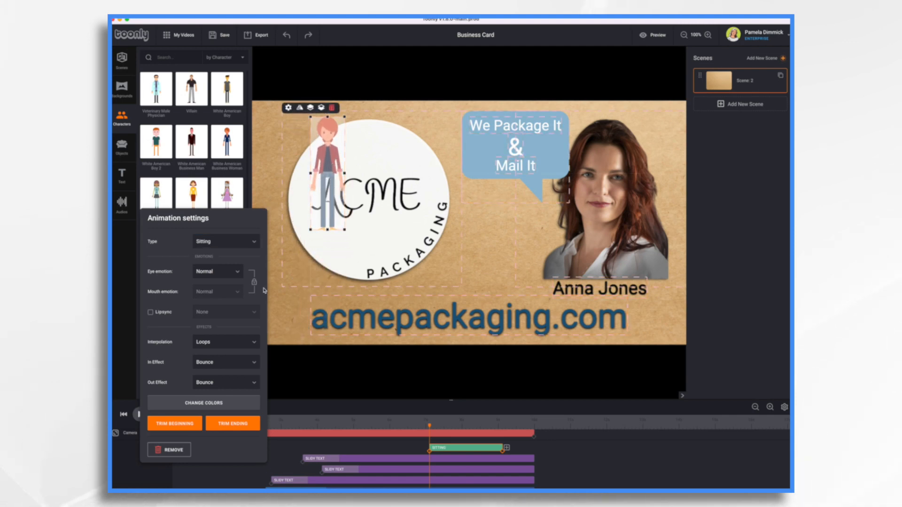
# Trim the beginning of the Sitting animation so it starts on a frame where the character is already seated
pyautogui.click(186, 424)
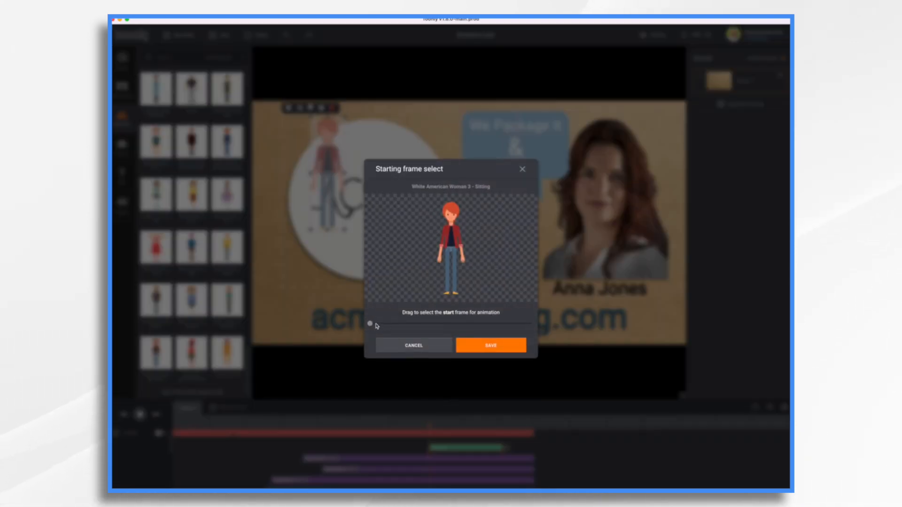
pyautogui.moveTo(370, 324); pyautogui.dragTo(430, 324)
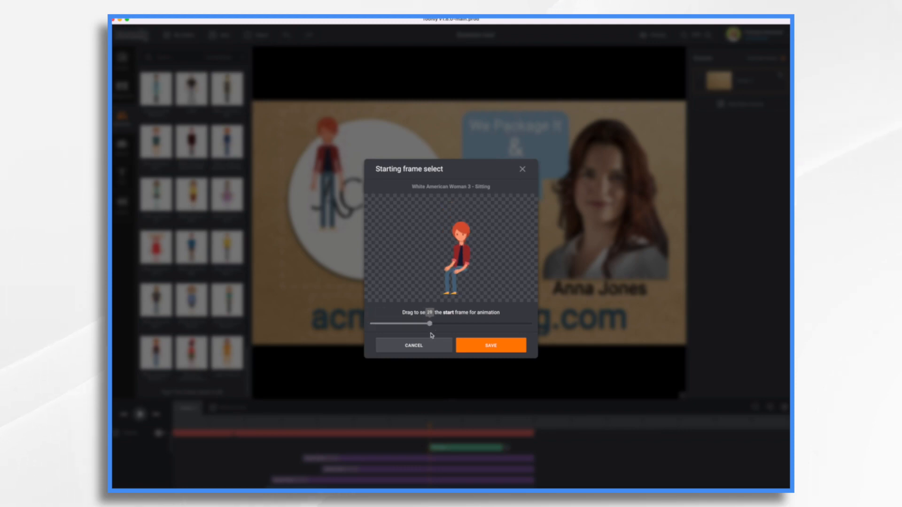
pyautogui.click(465, 350)
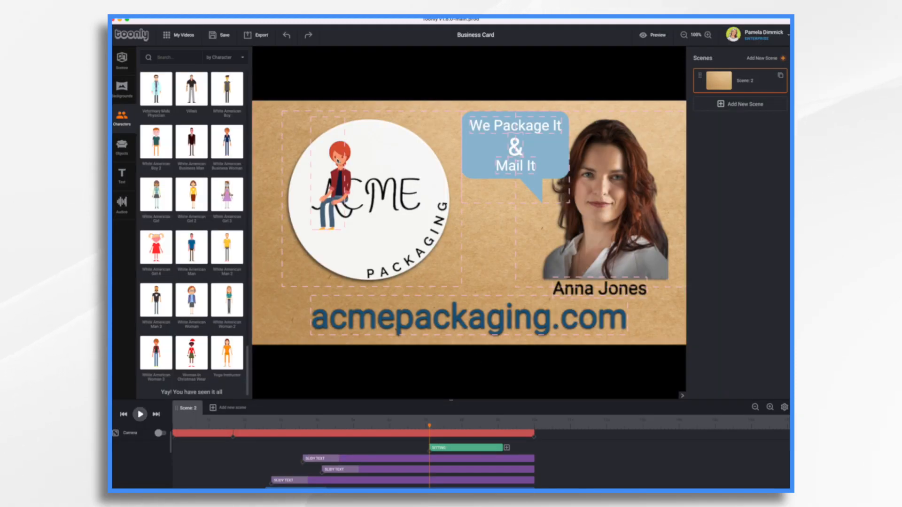
# Flip the seated character horizontally and place it on the lower edge of the logo circle, beside the word PACKAGING
pyautogui.click(337, 161)
pyautogui.click(300, 109)
pyautogui.moveTo(312, 173); pyautogui.dragTo(342, 246)
pyautogui.click(463, 261)
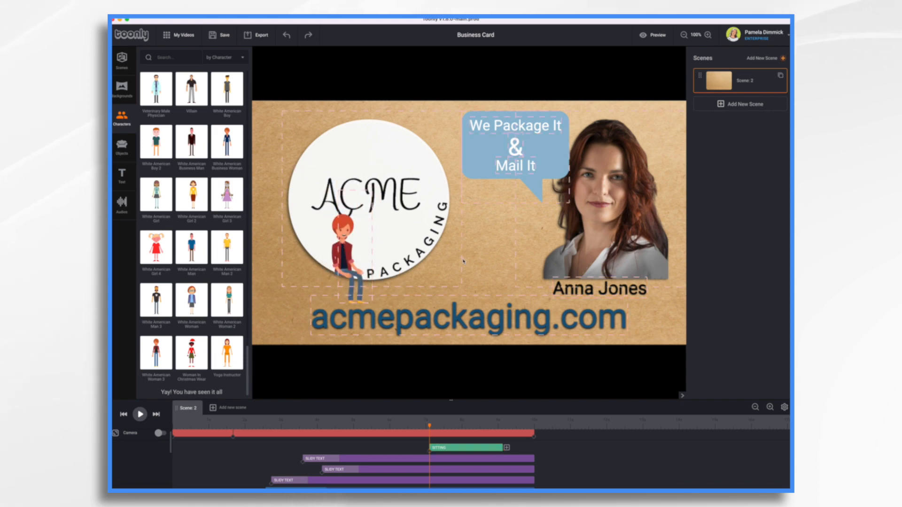
# Move the character's Sitting clip earlier, to begin just after the logo appears, and play the scene from the start
pyautogui.moveTo(442, 447); pyautogui.dragTo(256, 459)
pyautogui.moveTo(206, 426); pyautogui.dragTo(178, 439)
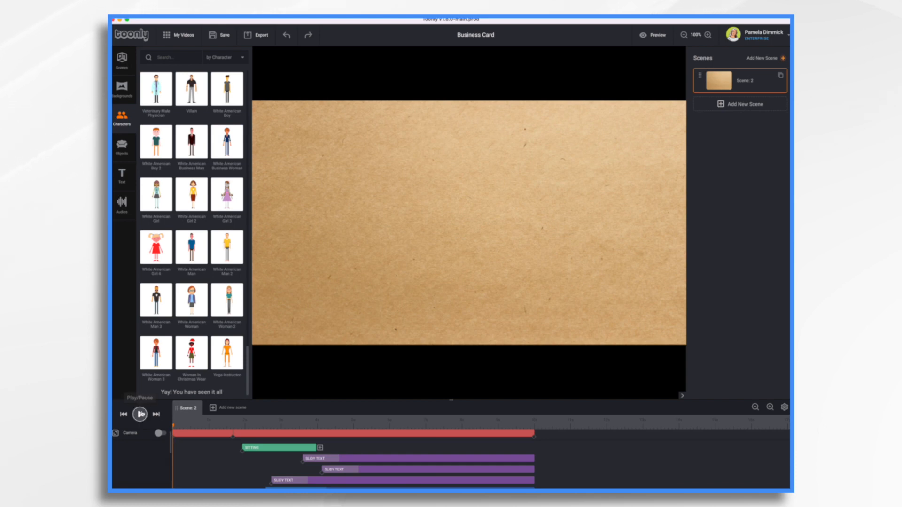
pyautogui.click(140, 414)
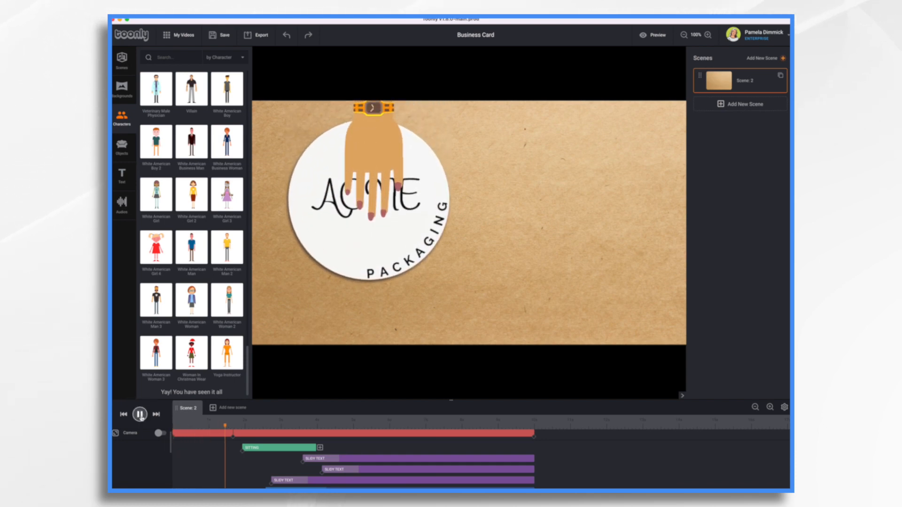
# Start the character's Sitting clip slightly earlier, at the playhead, and extend its end to the end of the scene
pyautogui.moveTo(243, 448); pyautogui.dragTo(227, 449)
pyautogui.moveTo(315, 448); pyautogui.dragTo(524, 444)
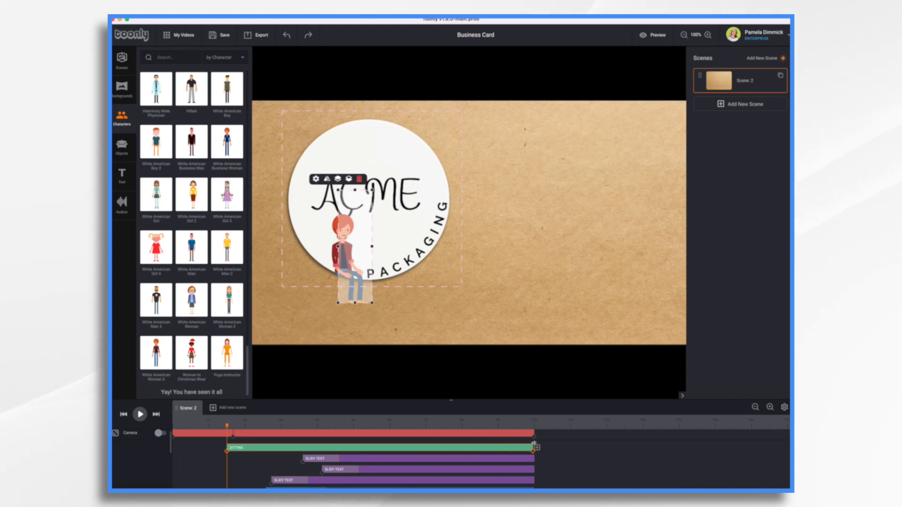
# Set the Sitting animation's in effect to Fade In and its out effect to Instant
pyautogui.click(316, 180)
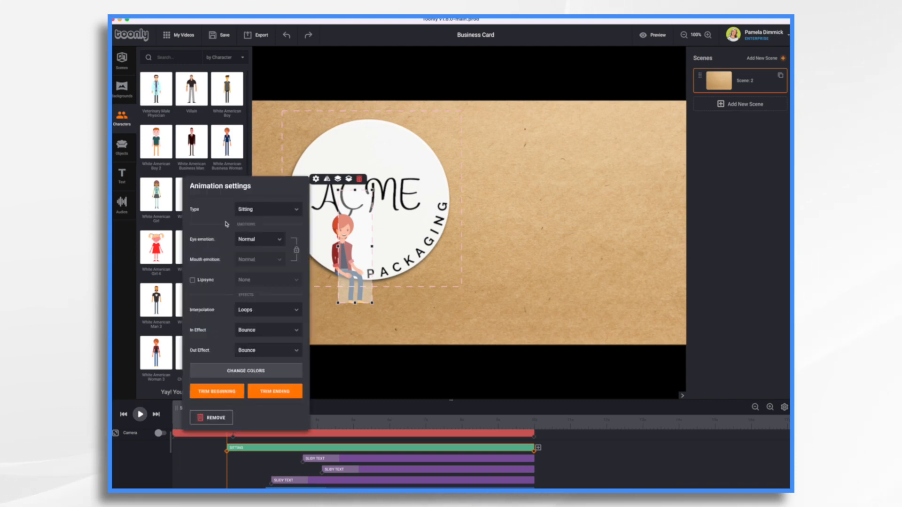
pyautogui.click(271, 330)
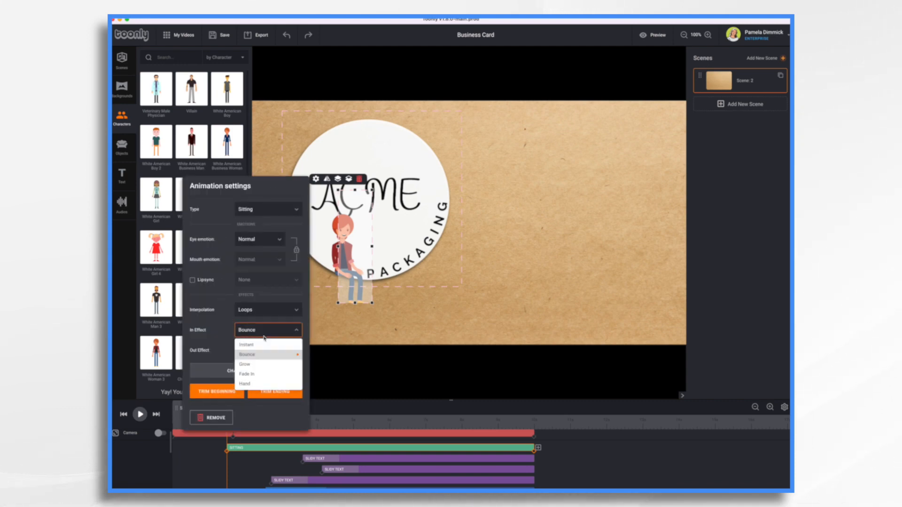
pyautogui.click(254, 378)
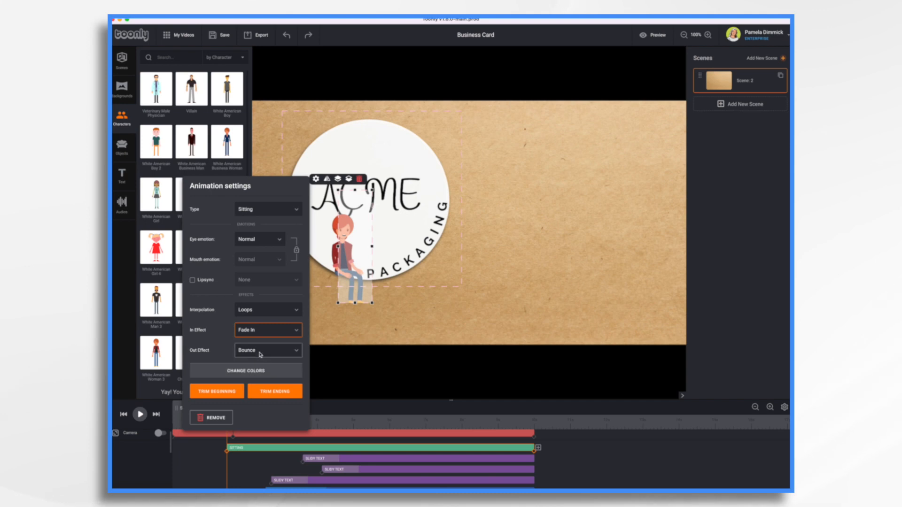
pyautogui.click(263, 350)
pyautogui.click(254, 369)
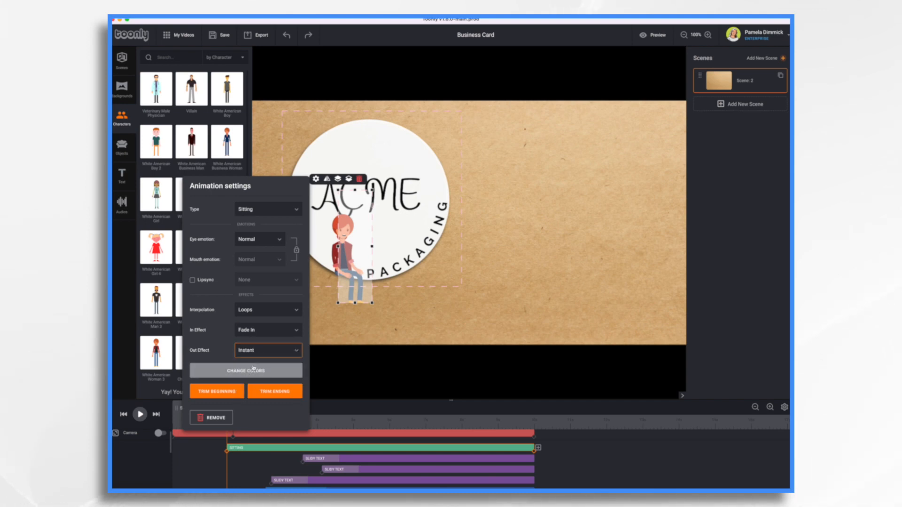
# Trim the ending of the Sitting animation to a frame where the character is still seated, and preview the video from the start
pyautogui.click(285, 391)
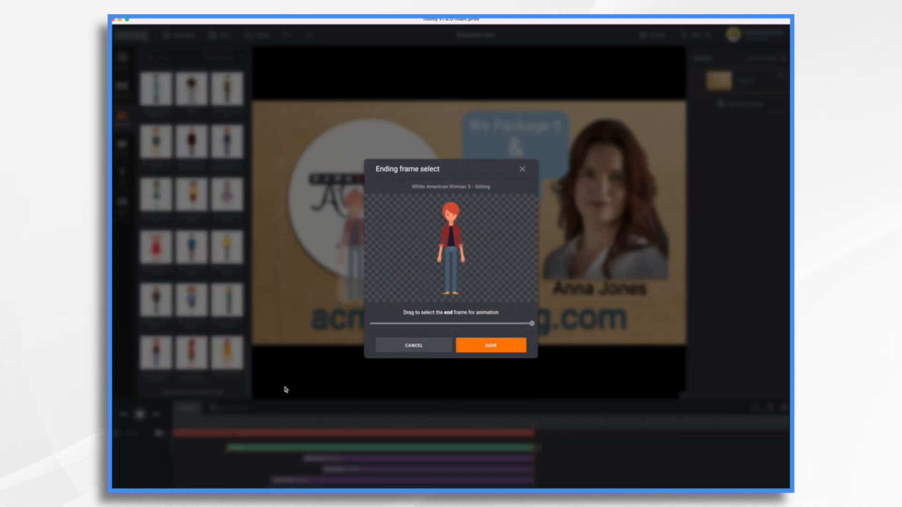
pyautogui.moveTo(531, 323)
pyautogui.moveTo(532, 324); pyautogui.dragTo(491, 324)
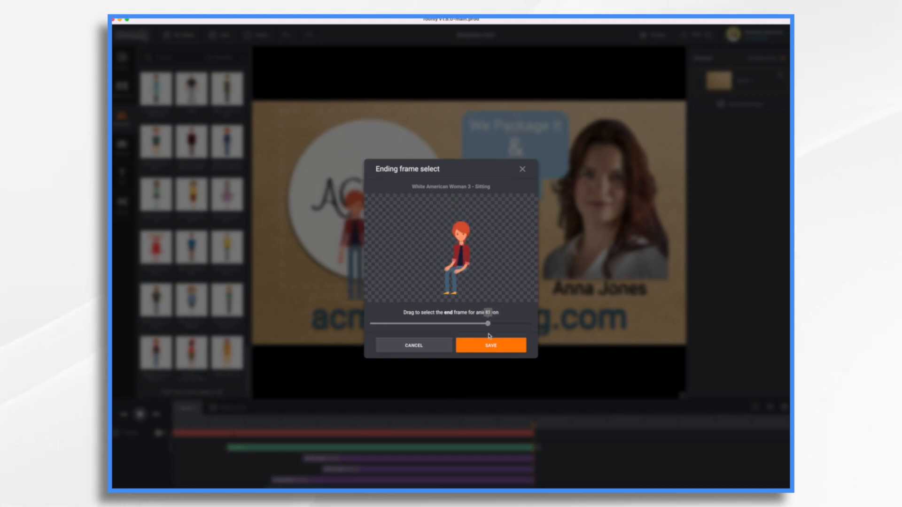
pyautogui.click(495, 349)
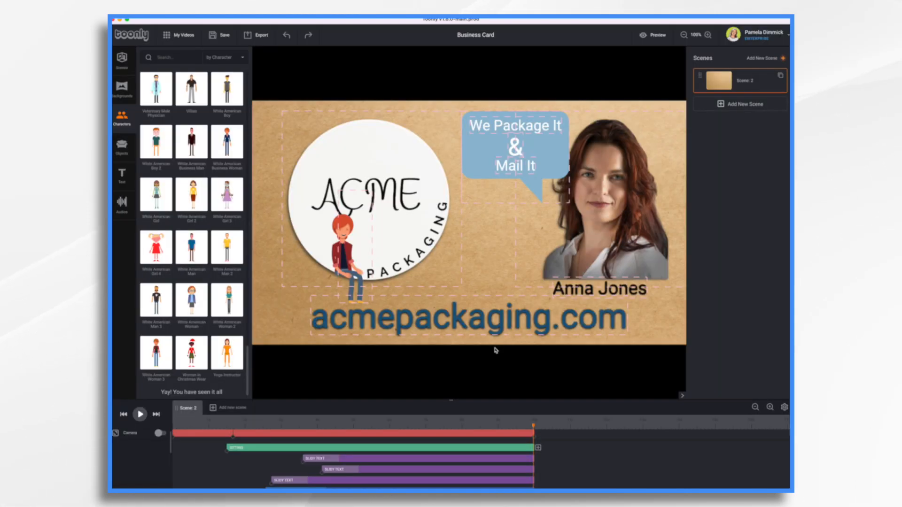
pyautogui.click(124, 415)
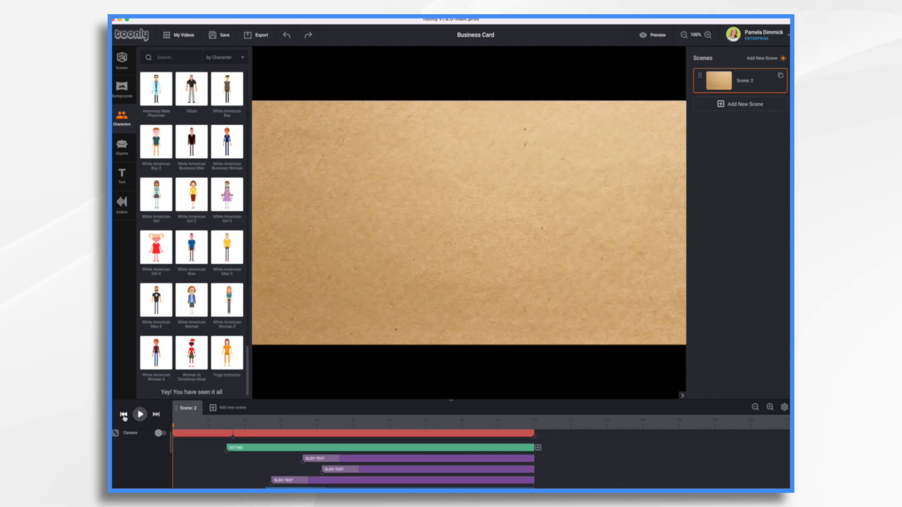
pyautogui.click(656, 36)
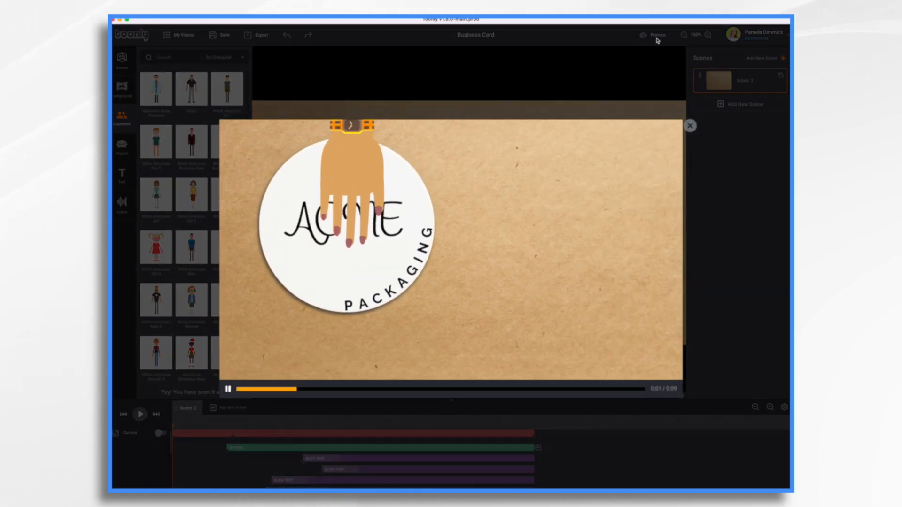